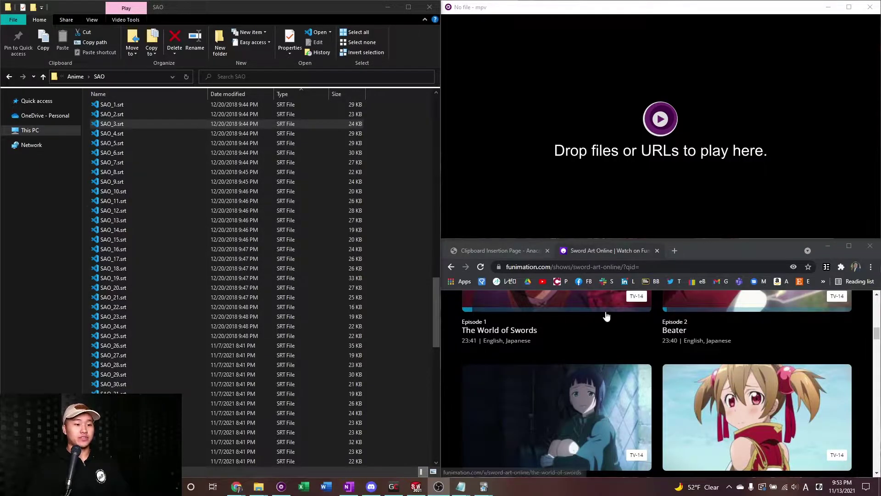
Load the Red-Nosed Reindeer episode from Funimation into mpv, add the subtitle file SAO_3.srt, and play it
{"action": "left_click_drag", "start_coordinate": [595, 405], "coordinate": [719, 171]}
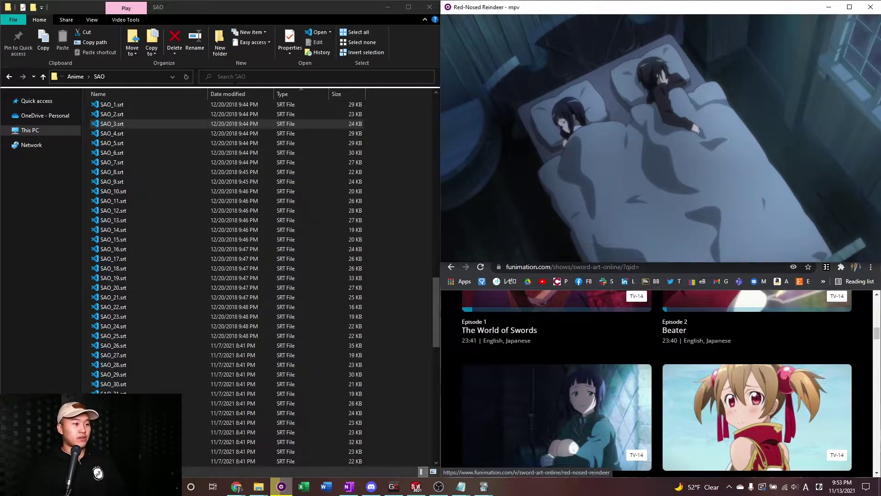
{"action": "left_click", "coordinate": [136, 127]}
{"action": "left_click_drag", "start_coordinate": [137, 125], "coordinate": [664, 209]}
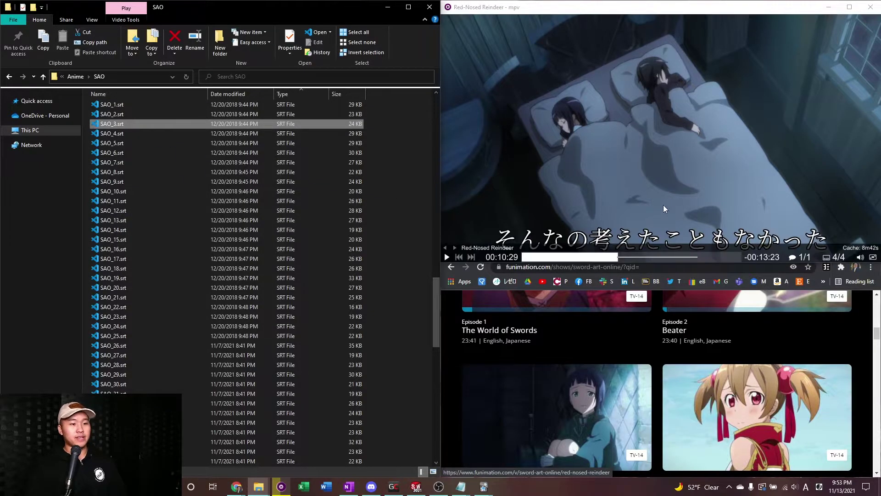
{"action": "left_click", "coordinate": [717, 178]}
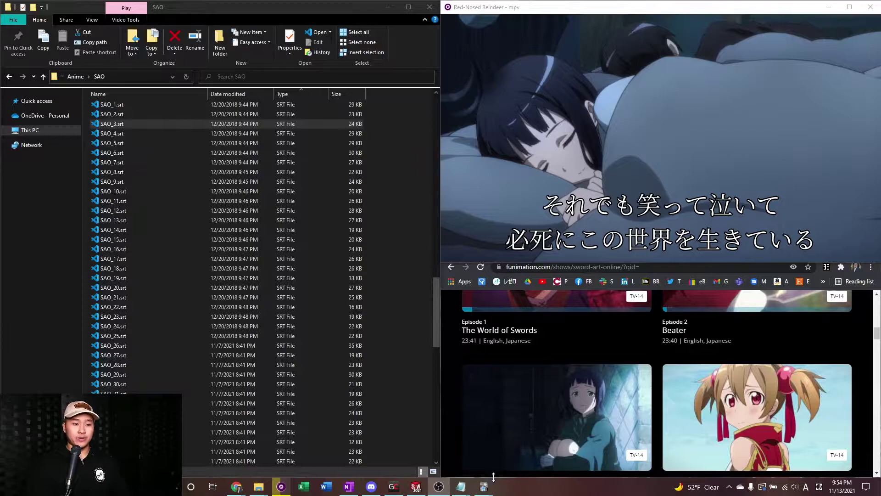
Switch to the Anki card browser beside the video
{"action": "mouse_move", "coordinate": [483, 486]}
{"action": "left_click", "coordinate": [505, 461]}
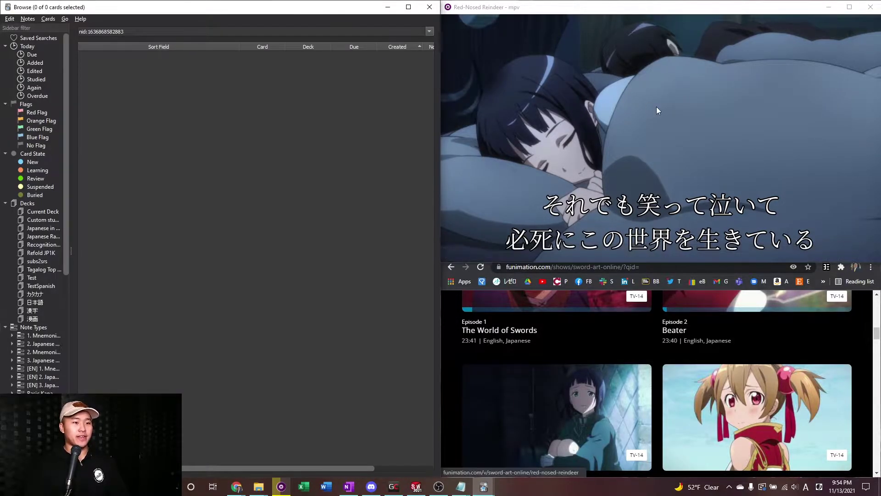
Enable clipboard autocopy in mpv's mpvacious options and show the Clipboard Insertion Page in the browser
{"action": "left_click", "coordinate": [635, 142]}
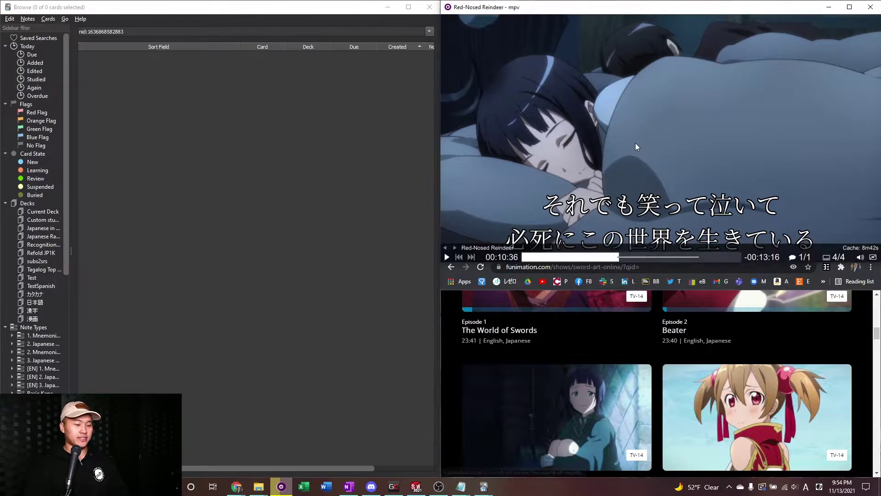
{"action": "key", "text": "a"}
{"action": "key", "text": "t"}
{"action": "left_click", "coordinate": [460, 263]}
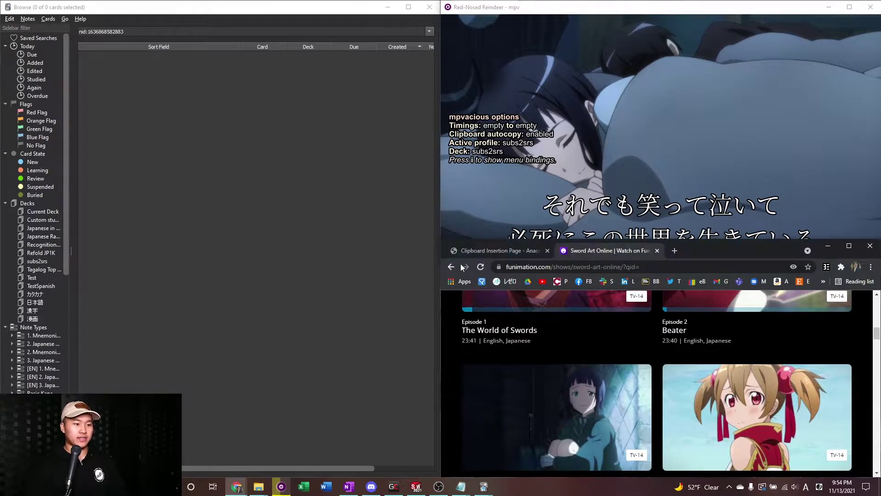
{"action": "left_click", "coordinate": [489, 250]}
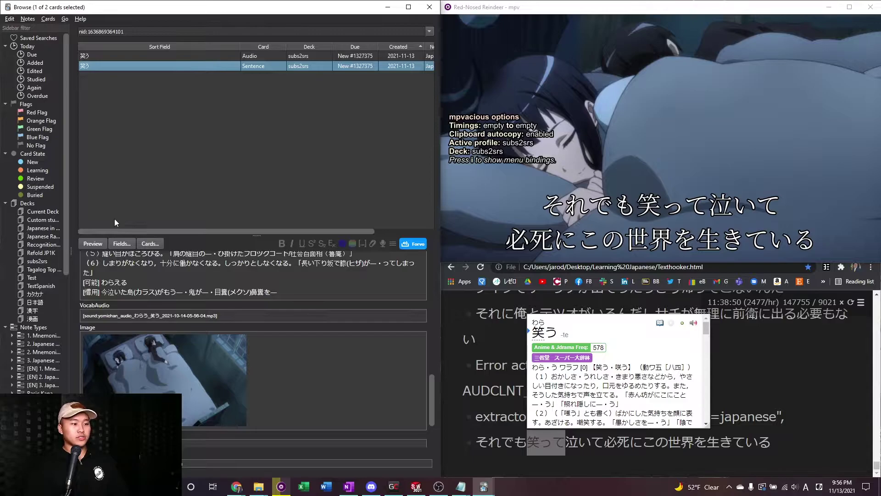
Check the image field of the new 笑う note in Anki and preview its cards
{"action": "left_click", "coordinate": [286, 389]}
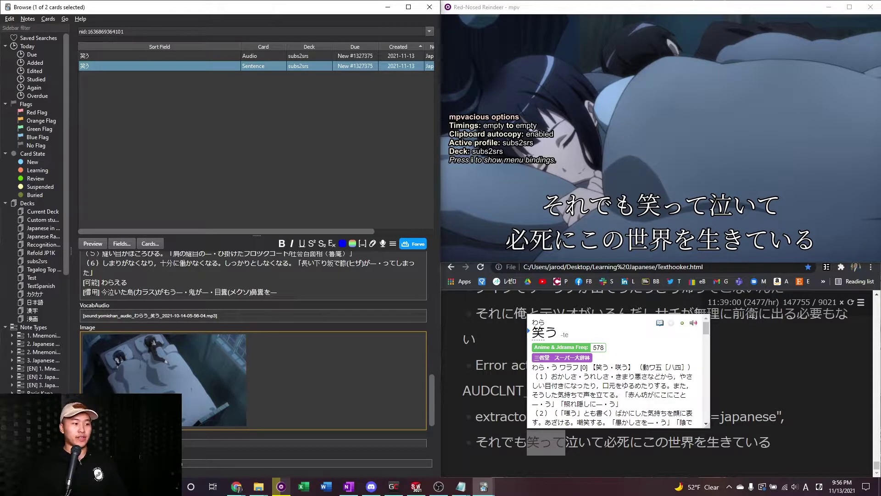
{"action": "left_click", "coordinate": [93, 244]}
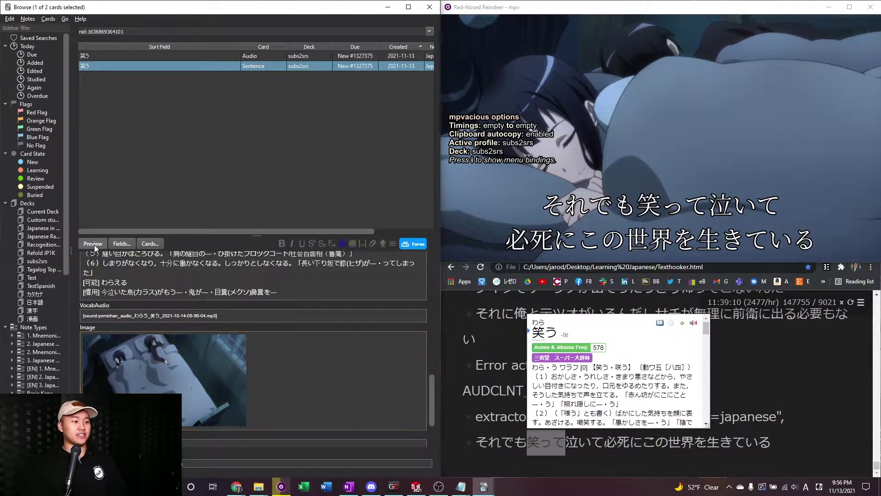
{"action": "key", "text": "Escape"}
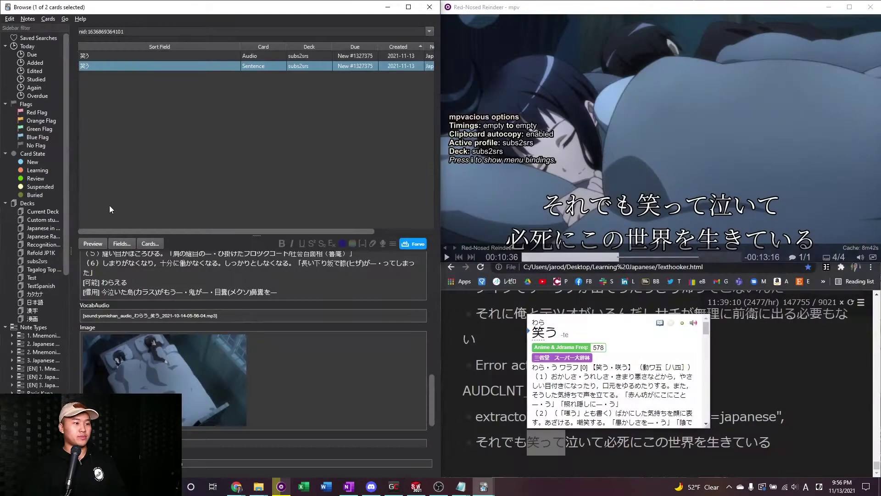
{"action": "left_click", "coordinate": [94, 243]}
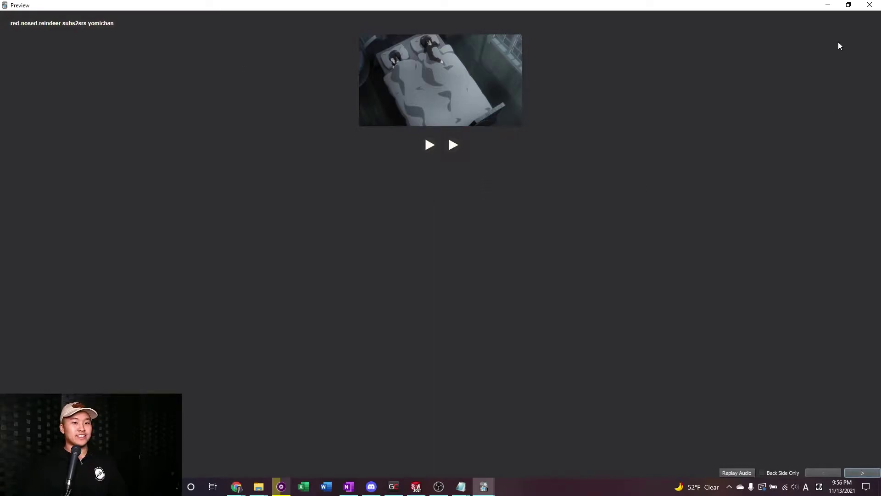
{"action": "left_click", "coordinate": [870, 6]}
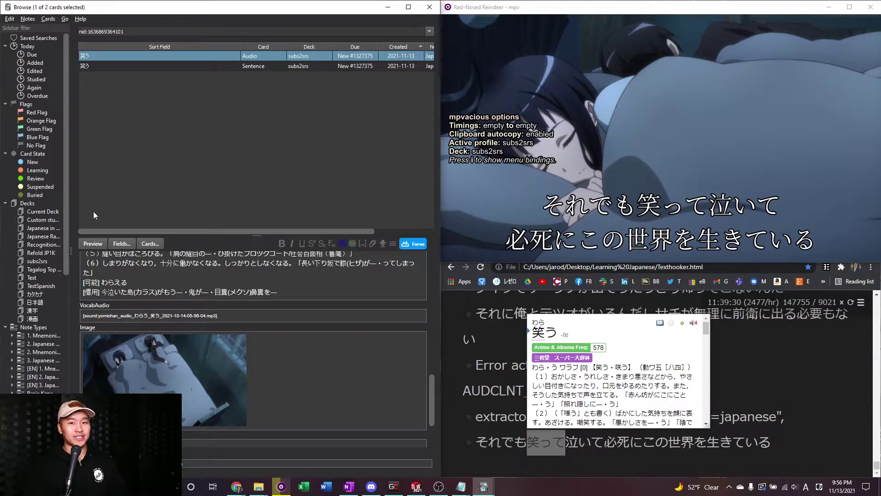
{"action": "scroll", "coordinate": [247, 338], "scroll_direction": "up", "scroll_amount": 3}
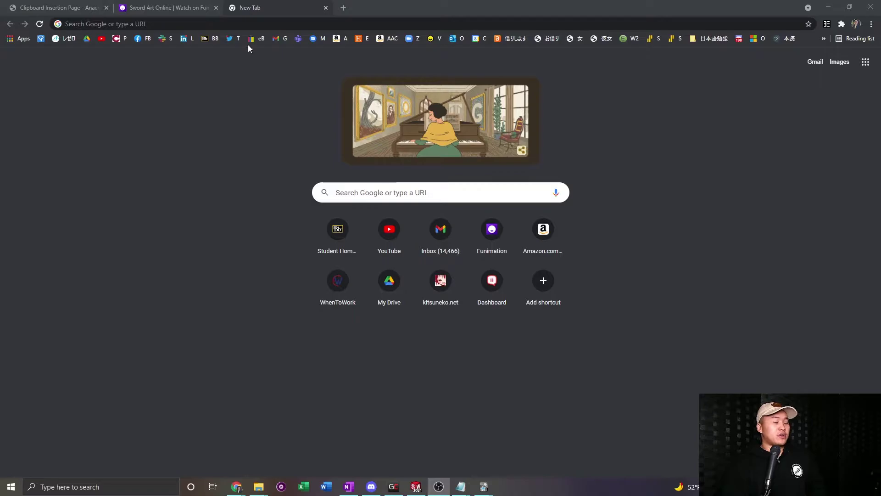
Search Google for yt-dlp and open its GitHub repository page
{"action": "left_click", "coordinate": [319, 20]}
{"action": "type", "text": "y"}
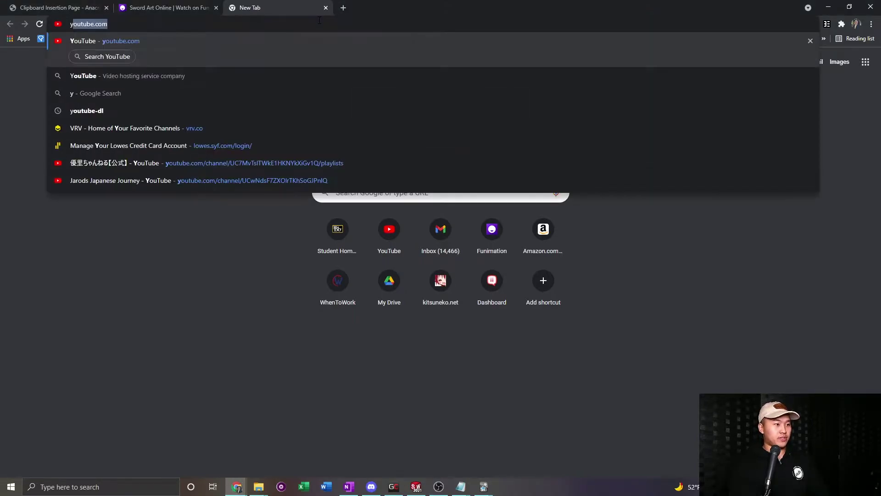
{"action": "type", "text": "d-dlp"}
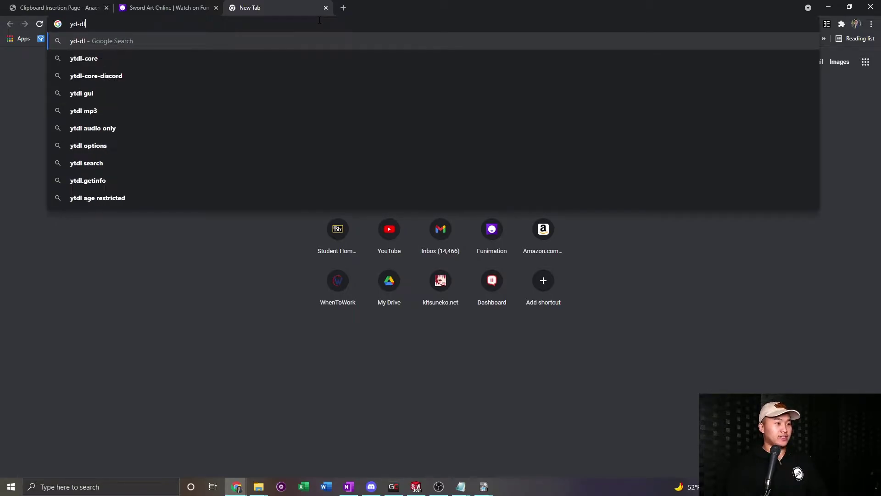
{"action": "key", "text": "Return"}
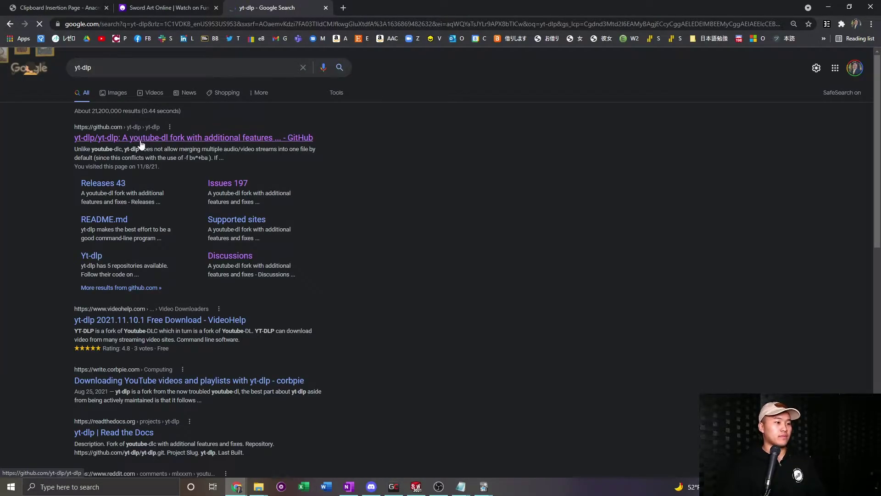
{"action": "left_click", "coordinate": [139, 138]}
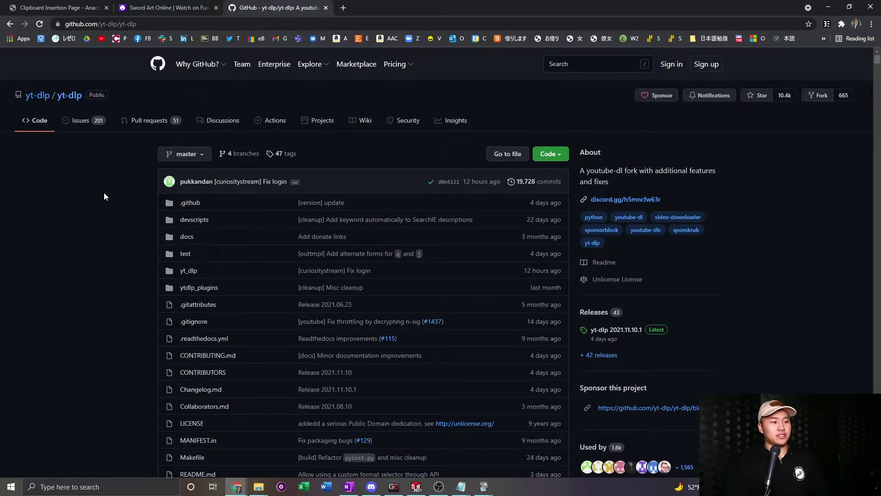
Start the download of the Windows release binary from the README's Installation section
{"action": "scroll", "coordinate": [104, 193], "scroll_direction": "down", "scroll_amount": 15}
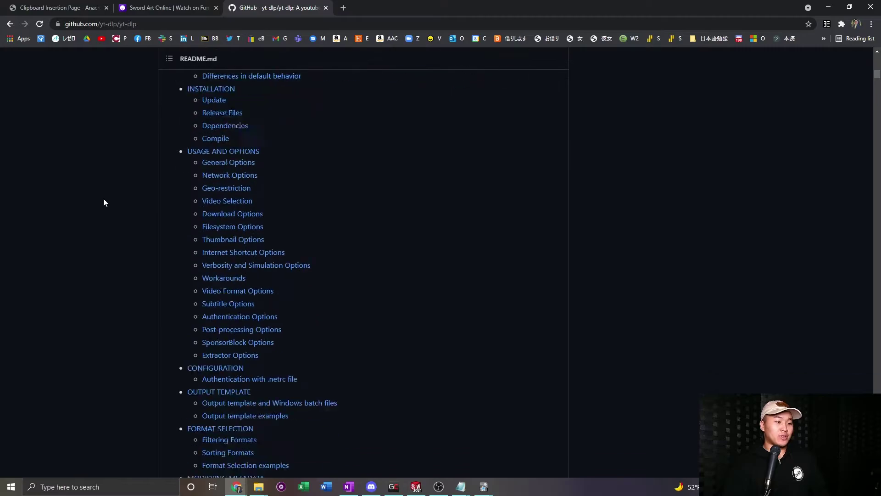
{"action": "scroll", "coordinate": [104, 199], "scroll_direction": "down", "scroll_amount": 15}
{"action": "scroll", "coordinate": [103, 199], "scroll_direction": "down", "scroll_amount": 5}
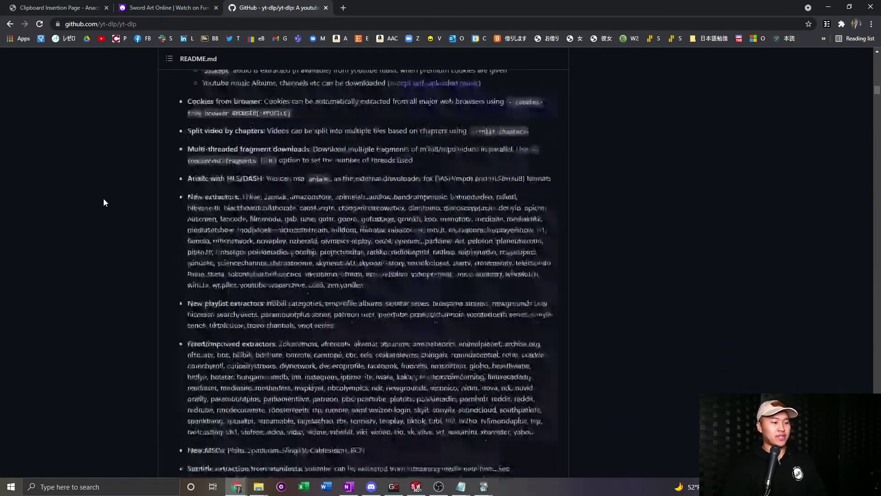
{"action": "scroll", "coordinate": [103, 203], "scroll_direction": "down", "scroll_amount": 15}
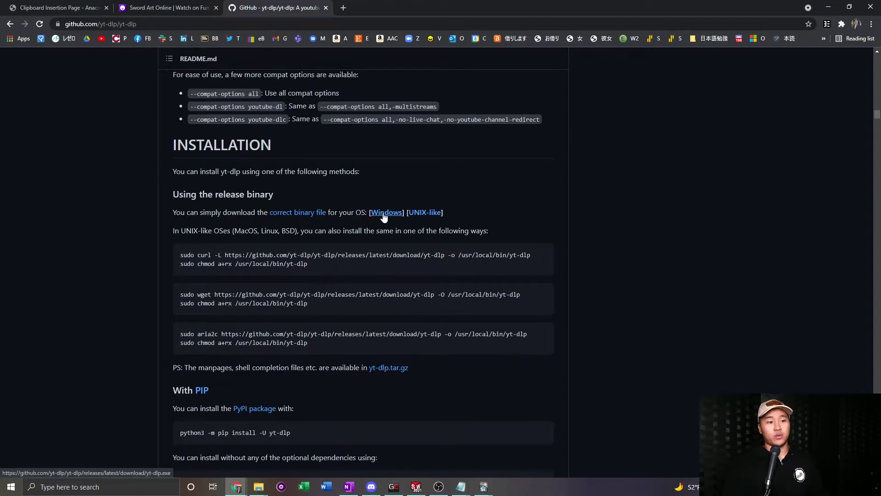
{"action": "scroll", "coordinate": [363, 301], "scroll_direction": "down", "scroll_amount": 5}
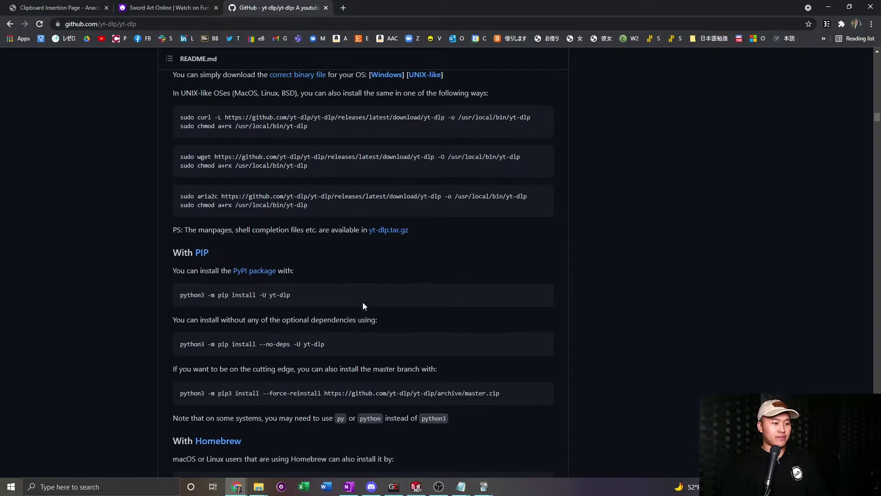
{"action": "scroll", "coordinate": [180, 301], "scroll_direction": "down", "scroll_amount": 3}
{"action": "scroll", "coordinate": [373, 287], "scroll_direction": "up", "scroll_amount": 9}
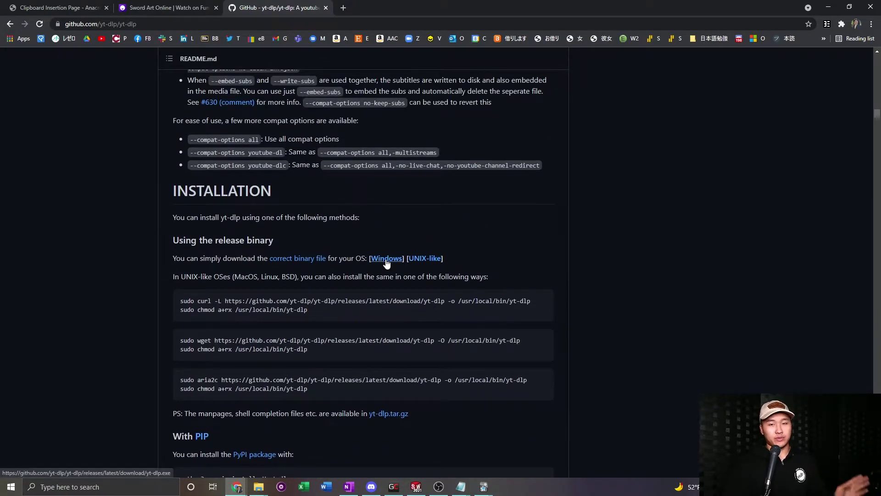
{"action": "left_click", "coordinate": [386, 260]}
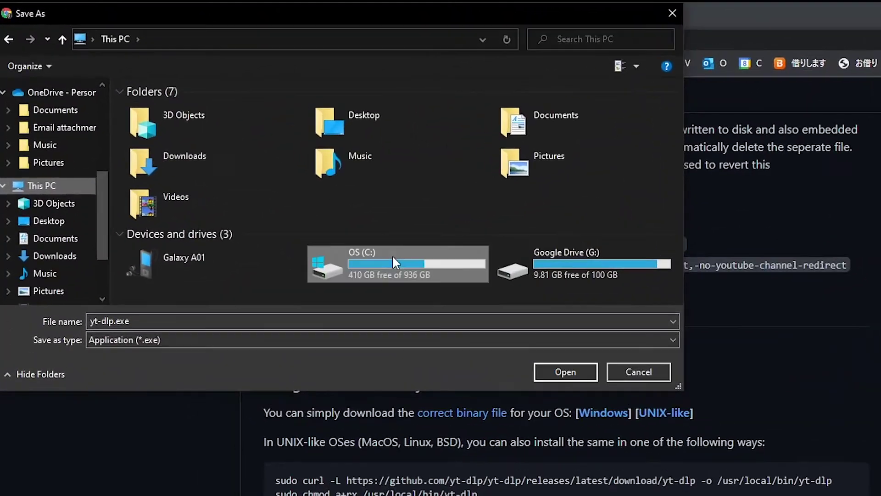
Try to save yt-dlp.exe in the yt-dlp folder under C:\Program Files
{"action": "double_click", "coordinate": [272, 171]}
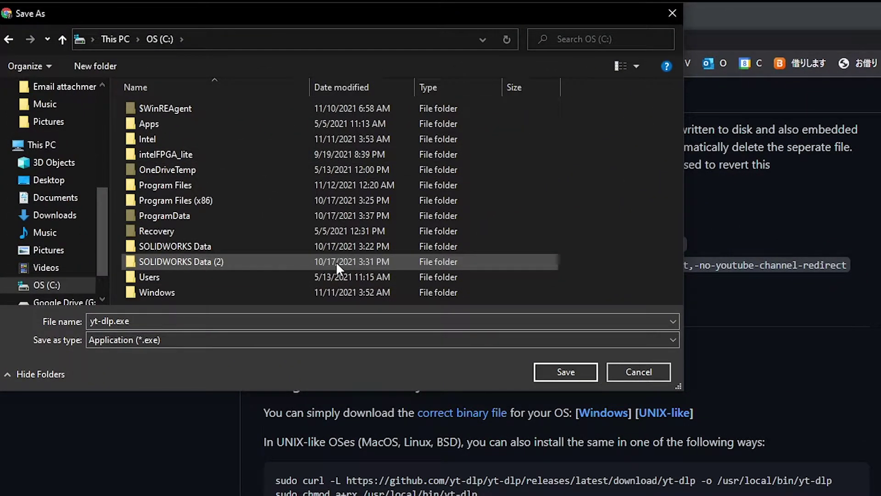
{"action": "double_click", "coordinate": [249, 184]}
{"action": "scroll", "coordinate": [428, 224], "scroll_direction": "down", "scroll_amount": 10}
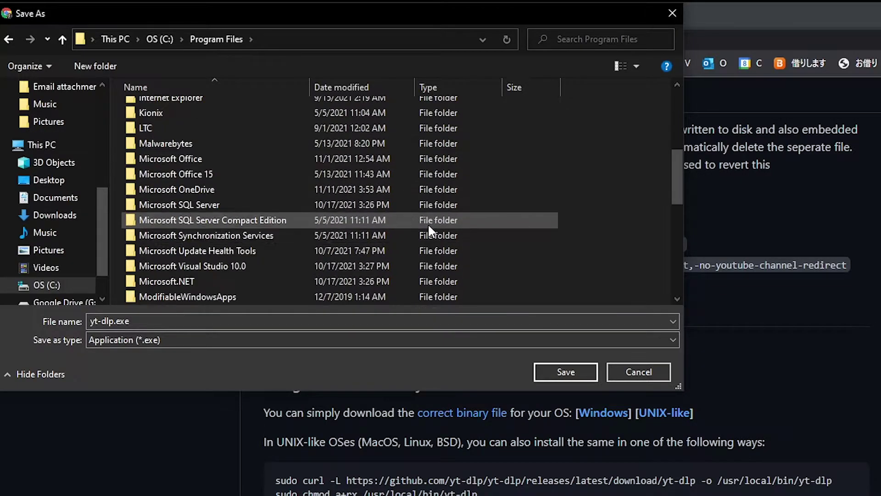
{"action": "right_click", "coordinate": [613, 269]}
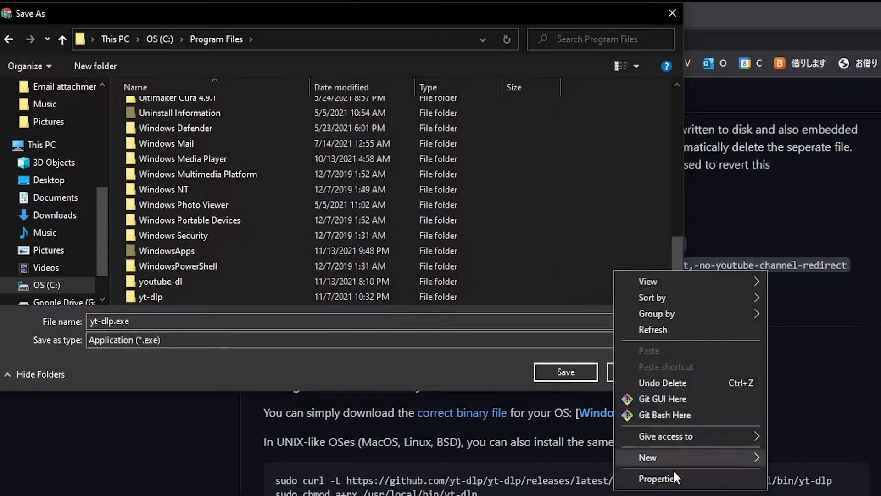
{"action": "mouse_move", "coordinate": [671, 457]}
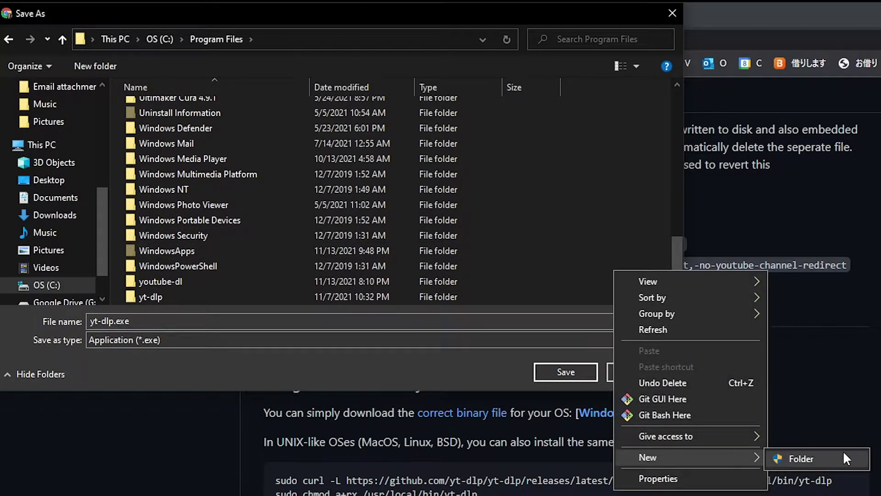
{"action": "left_click", "coordinate": [595, 172]}
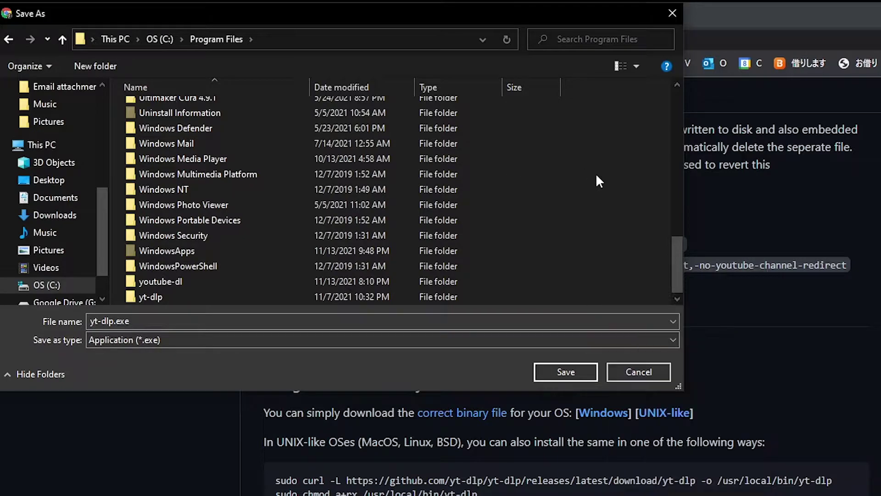
{"action": "double_click", "coordinate": [174, 296]}
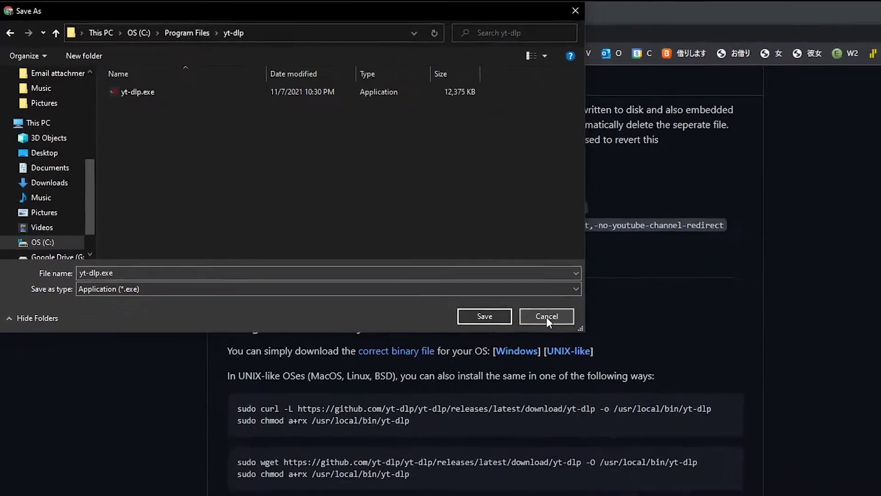
{"action": "left_click", "coordinate": [637, 371]}
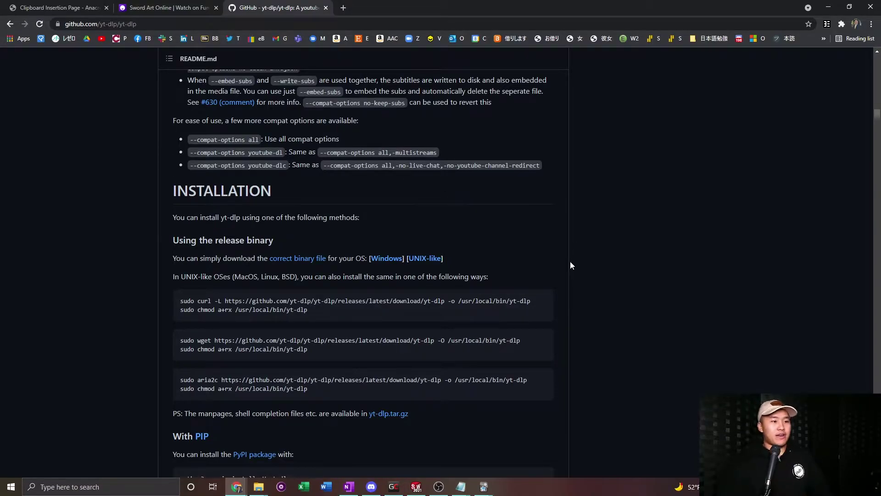
Open the user Path variable for editing in the system environment variables and check its yt-dlp entry
{"action": "scroll", "coordinate": [570, 270], "scroll_direction": "up", "scroll_amount": 2}
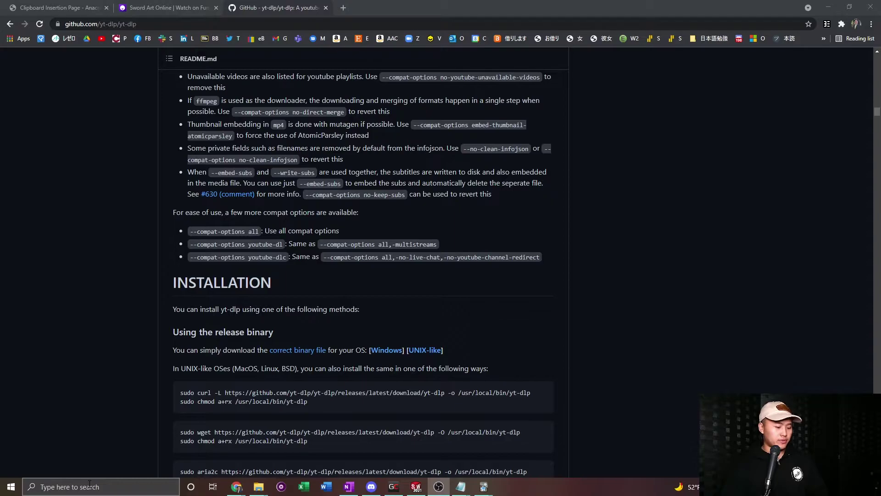
{"action": "left_click", "coordinate": [90, 482]}
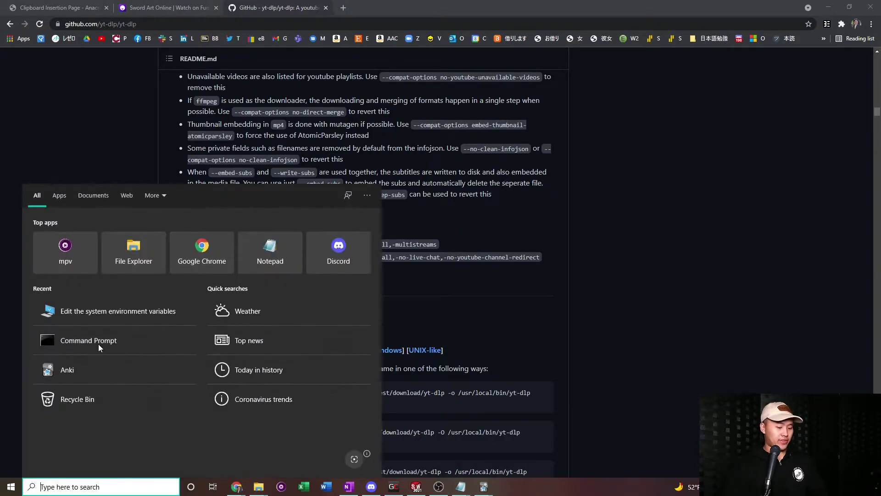
{"action": "type", "text": "en"}
{"action": "key", "text": "Return"}
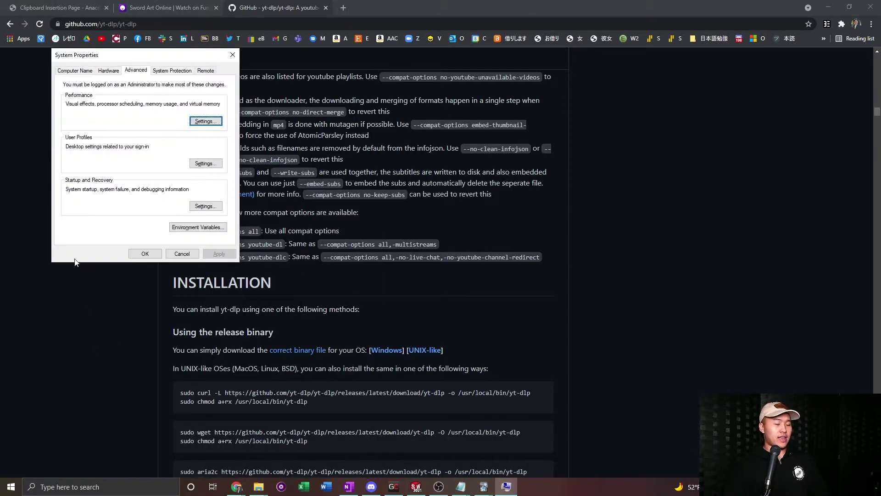
{"action": "left_click", "coordinate": [196, 228]}
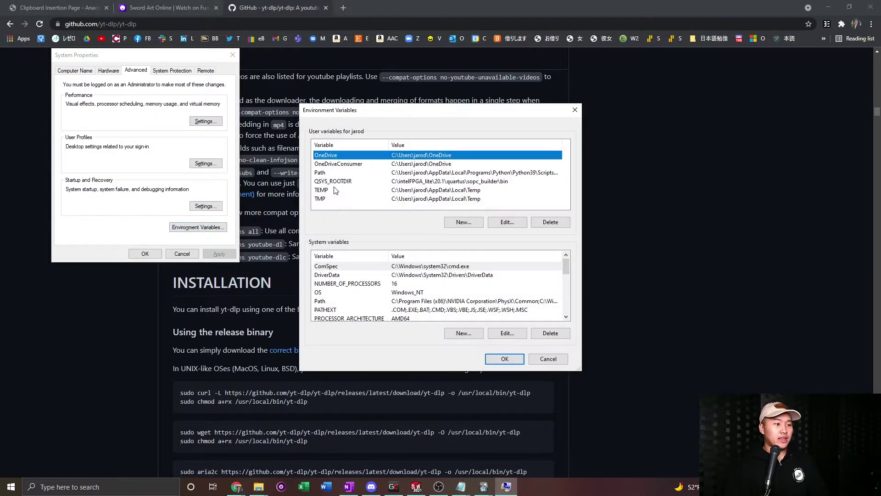
{"action": "left_click", "coordinate": [344, 174]}
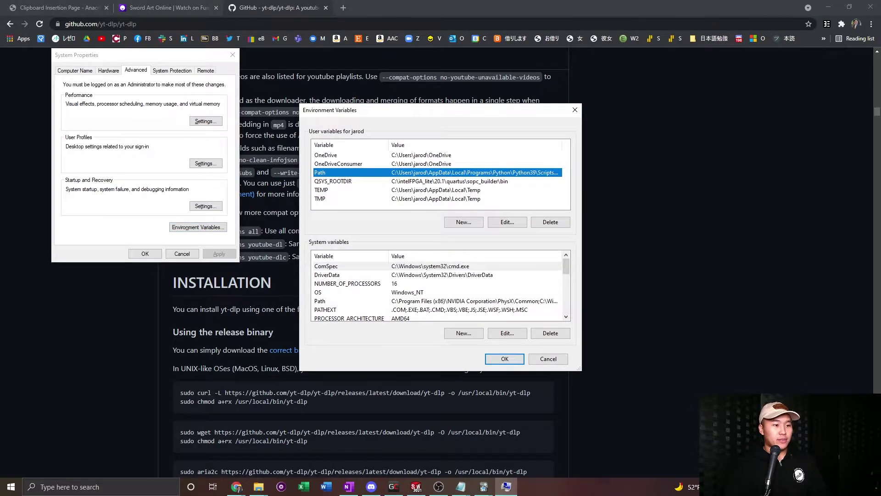
{"action": "left_click", "coordinate": [511, 221]}
{"action": "left_click", "coordinate": [423, 220]}
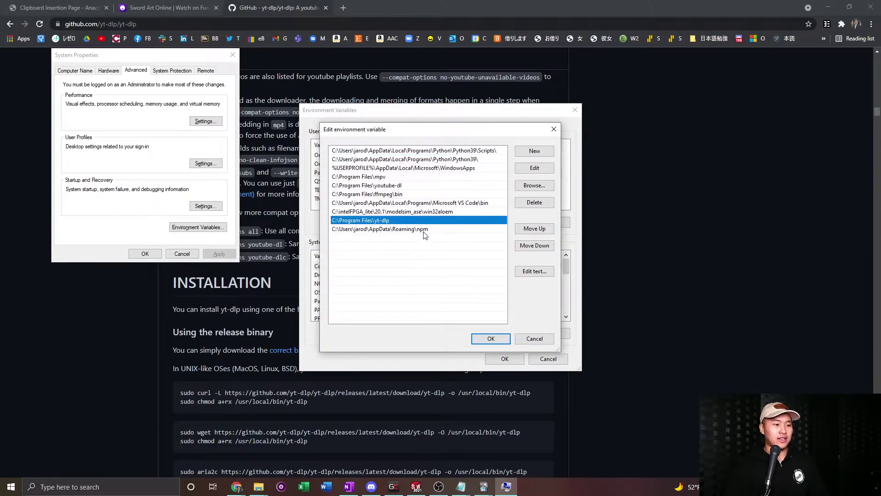
{"action": "left_click", "coordinate": [423, 229]}
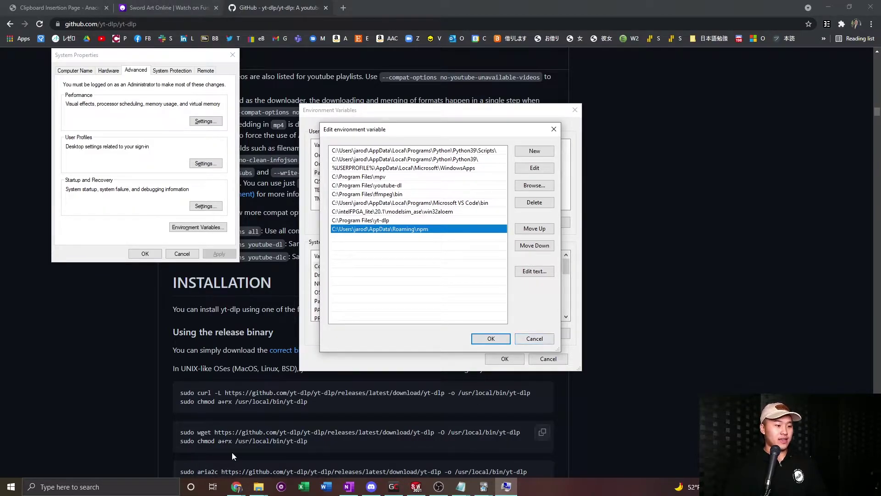
Open the yt-dlp folder under C:\Program Files in File Explorer
{"action": "left_click", "coordinate": [259, 486]}
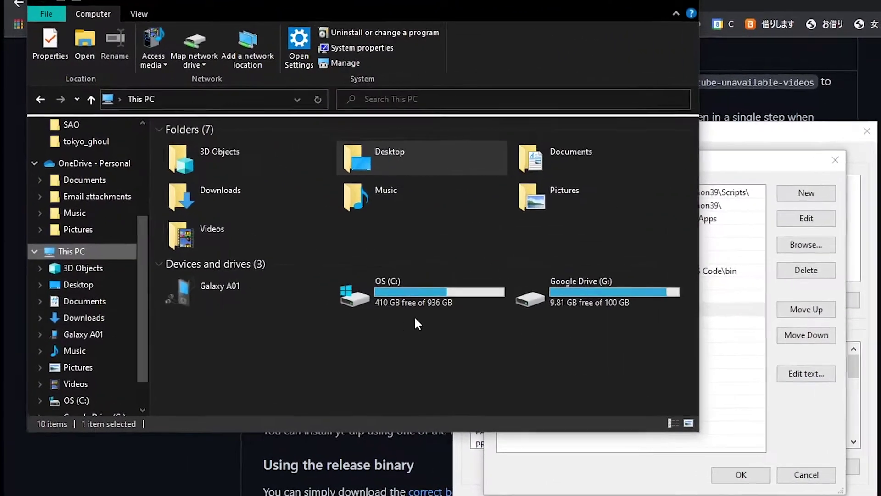
{"action": "double_click", "coordinate": [415, 316]}
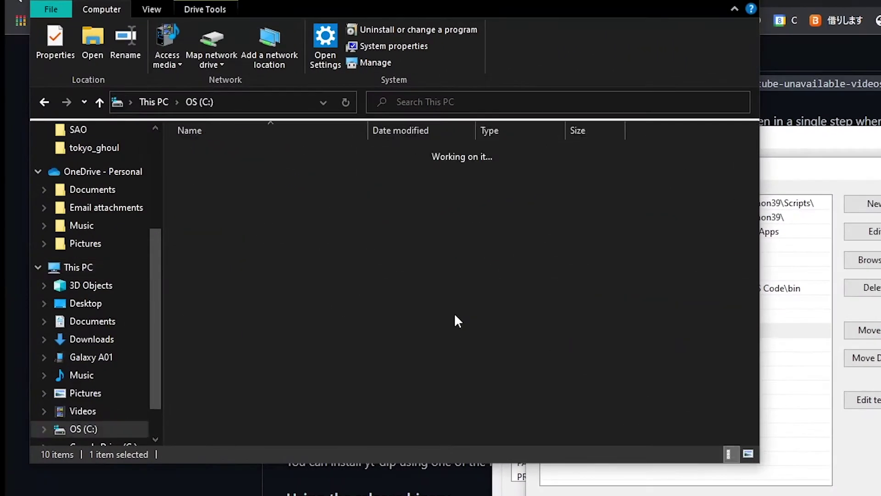
{"action": "left_click", "coordinate": [270, 230]}
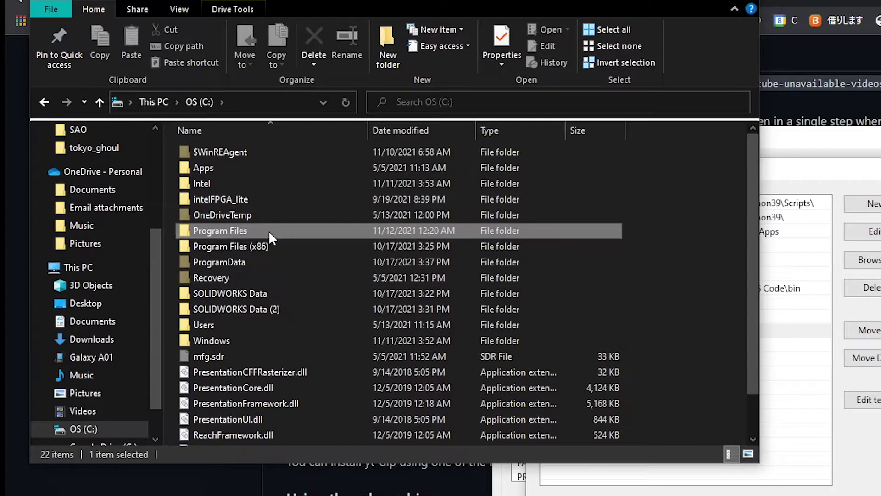
{"action": "double_click", "coordinate": [269, 230]}
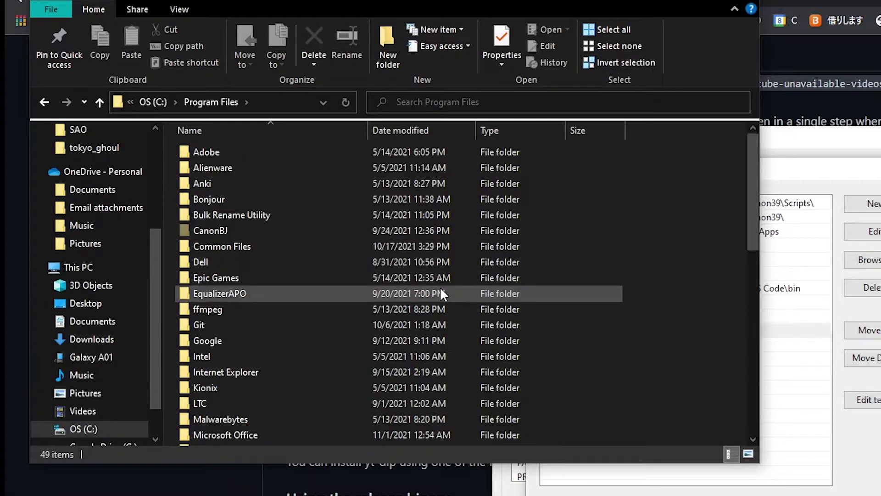
{"action": "scroll", "coordinate": [427, 307], "scroll_direction": "down", "scroll_amount": 10}
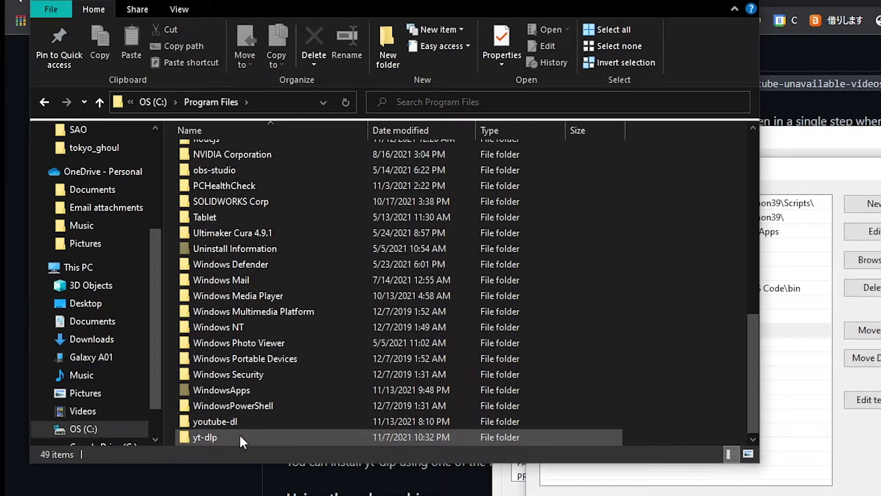
{"action": "double_click", "coordinate": [246, 441]}
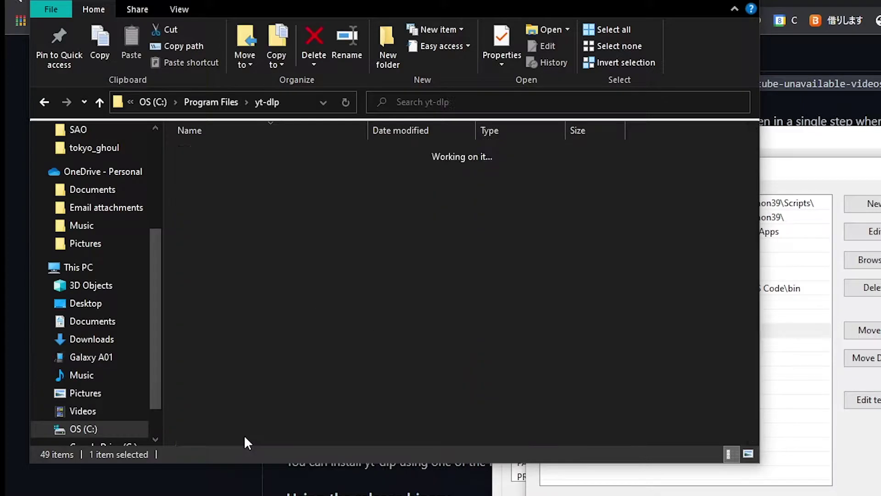
{"action": "right_click", "coordinate": [236, 172]}
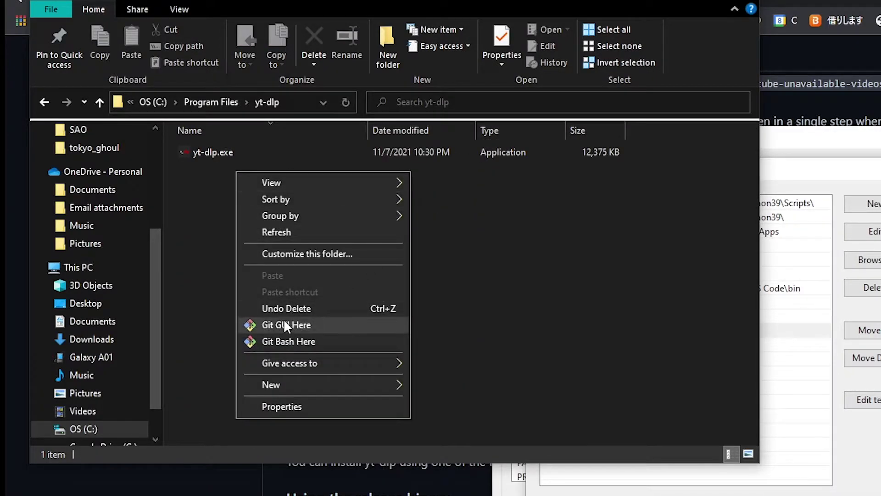
{"action": "left_click", "coordinate": [305, 408]}
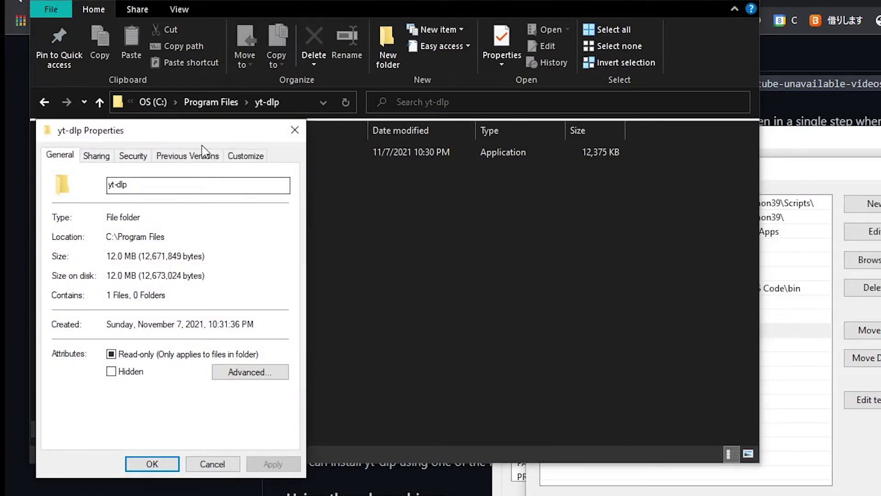
{"action": "left_click_drag", "start_coordinate": [204, 132], "coordinate": [426, 148]}
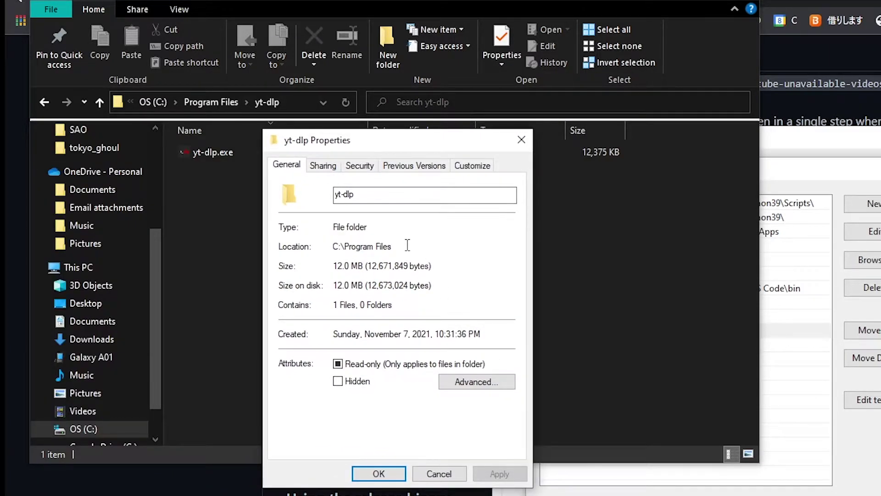
{"action": "left_click_drag", "start_coordinate": [403, 246], "coordinate": [313, 245]}
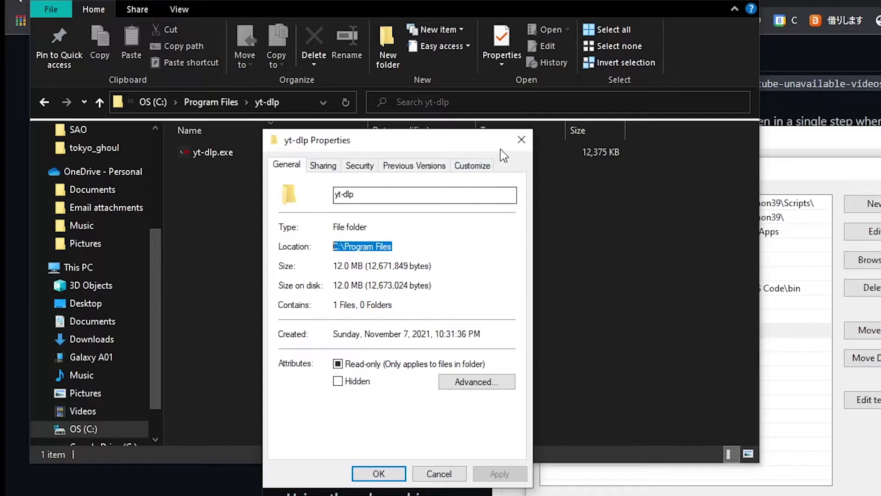
{"action": "left_click", "coordinate": [521, 140]}
Copy the location path C:\Program Files\yt-dlp from the properties of yt-dlp.exe
{"action": "left_click", "coordinate": [300, 158]}
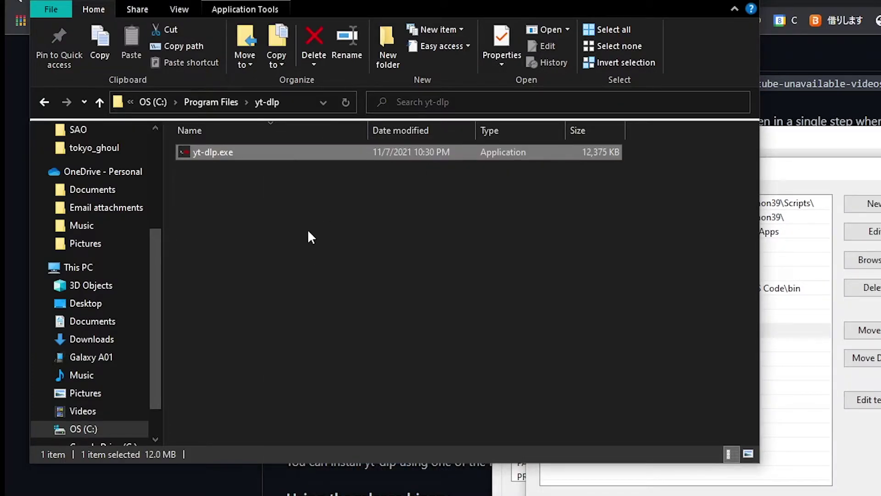
{"action": "right_click", "coordinate": [289, 154]}
{"action": "left_click", "coordinate": [262, 246]}
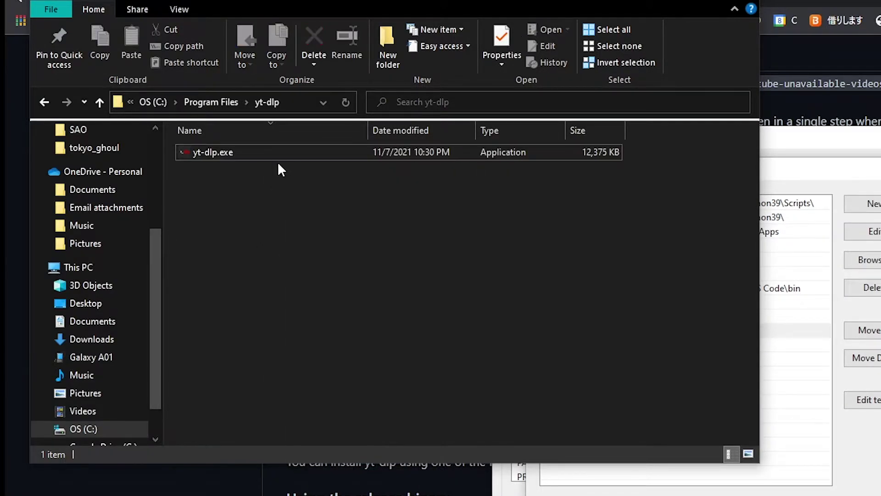
{"action": "left_click", "coordinate": [288, 156]}
{"action": "right_click", "coordinate": [288, 156]}
{"action": "left_click", "coordinate": [337, 454]}
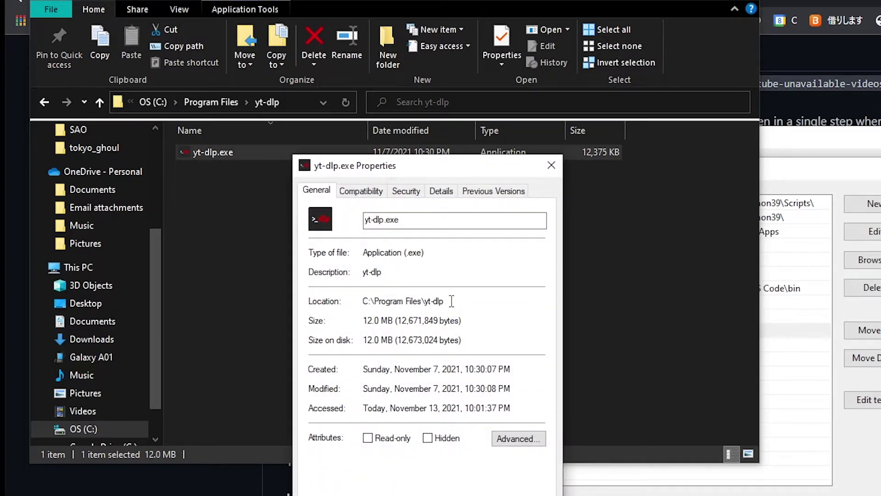
{"action": "left_click_drag", "start_coordinate": [452, 301], "coordinate": [359, 300]}
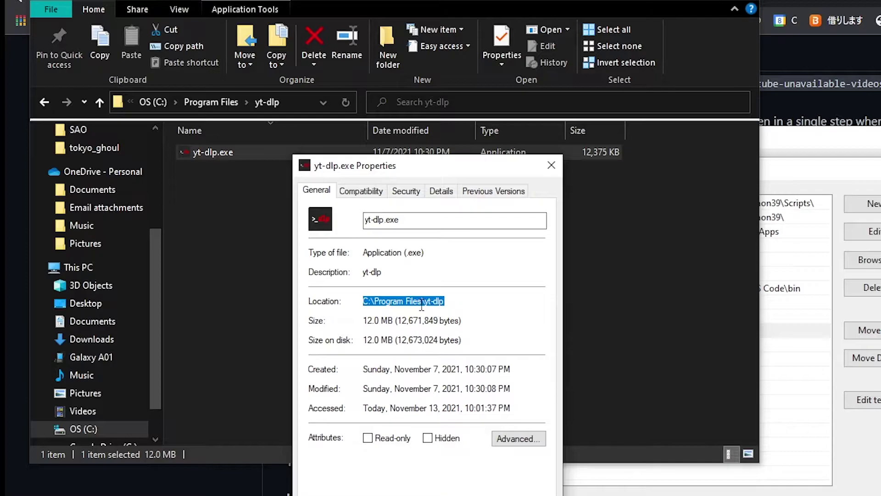
{"action": "right_click", "coordinate": [421, 311]}
{"action": "left_click", "coordinate": [456, 354]}
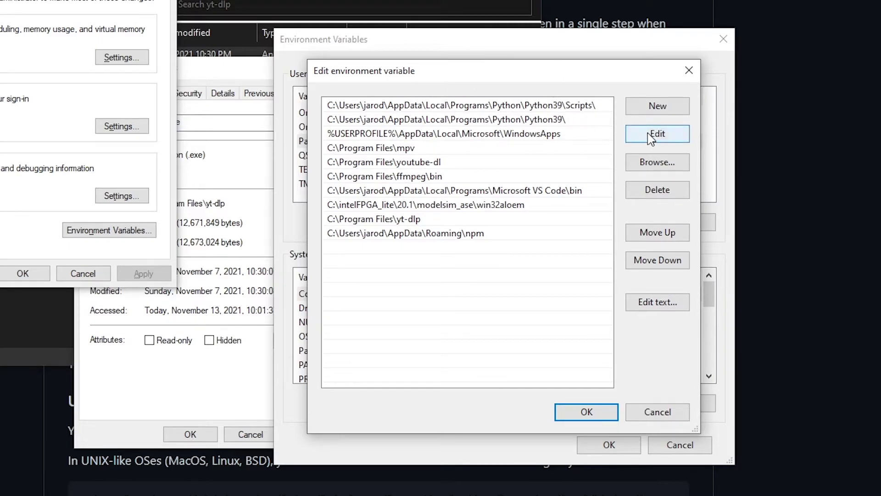
Try adding C:\Program Files\yt-dlp as a new entry in the user Path variable
{"action": "left_click", "coordinate": [650, 106]}
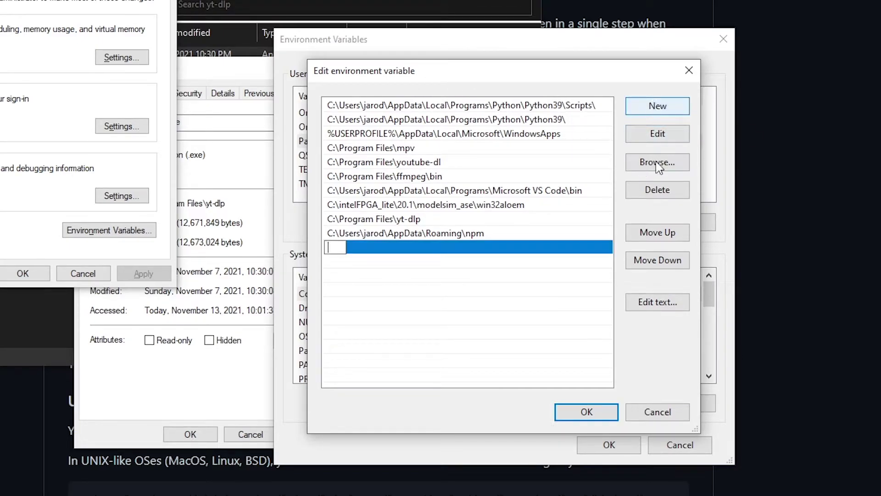
{"action": "key", "text": "ctrl+v"}
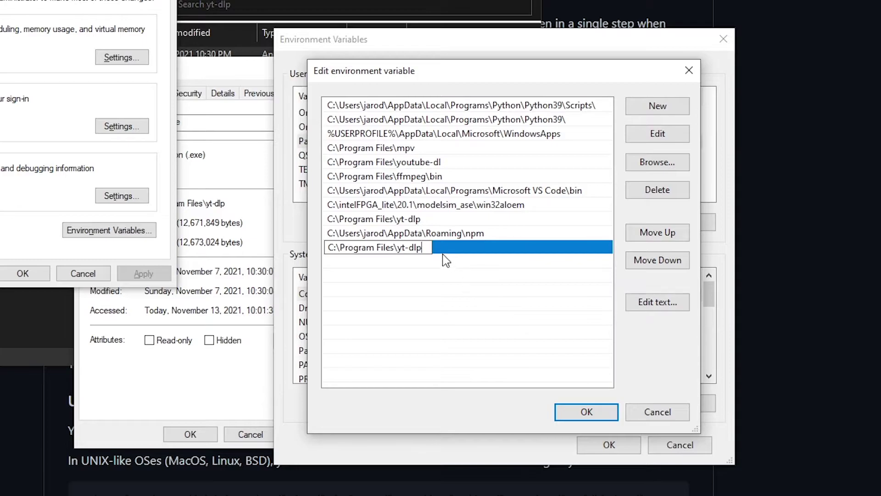
{"action": "left_click_drag", "start_coordinate": [428, 247], "coordinate": [40, 450]}
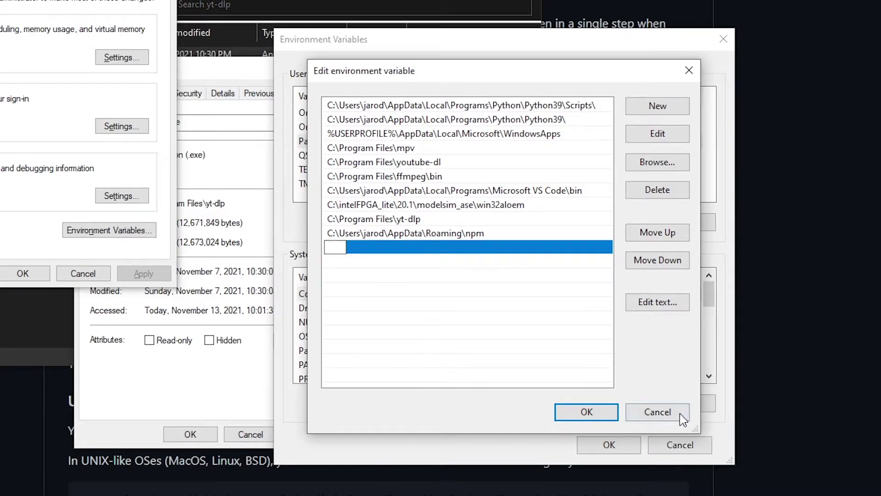
{"action": "left_click", "coordinate": [608, 413]}
Review the ffmpeg, youtube-dl and mpv entries of the user Path variable and close the system settings dialogs
{"action": "left_click", "coordinate": [591, 223]}
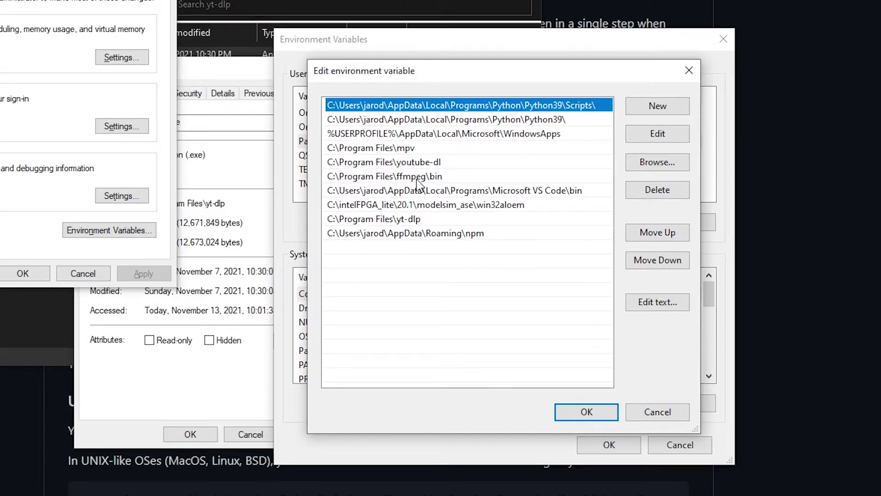
{"action": "left_click", "coordinate": [433, 177]}
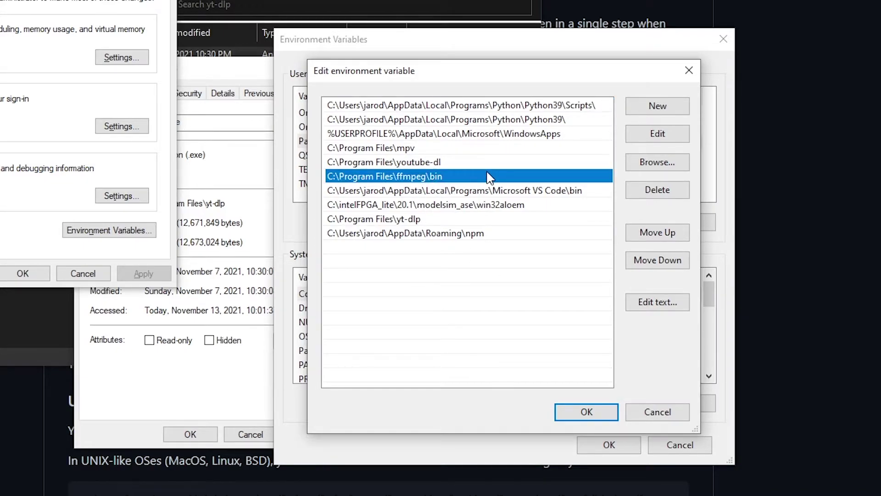
{"action": "key", "text": "Up"}
{"action": "key", "text": "Up"}
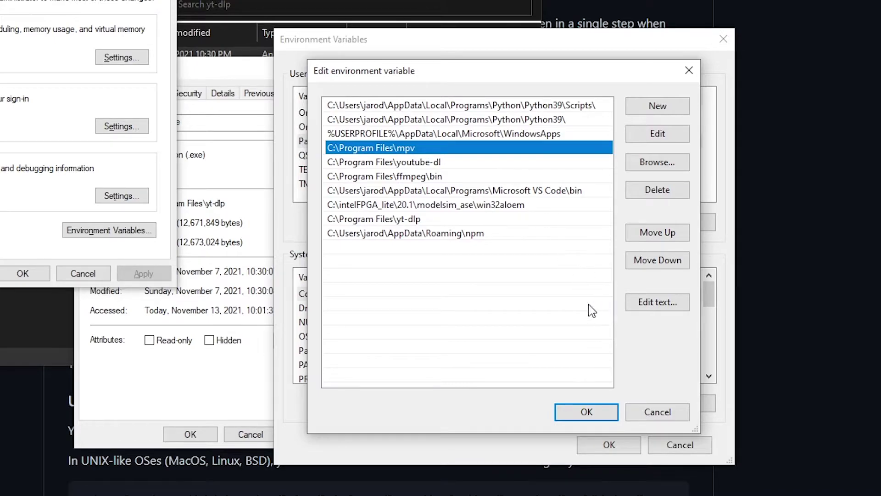
{"action": "left_click", "coordinate": [491, 234]}
{"action": "left_click", "coordinate": [663, 415]}
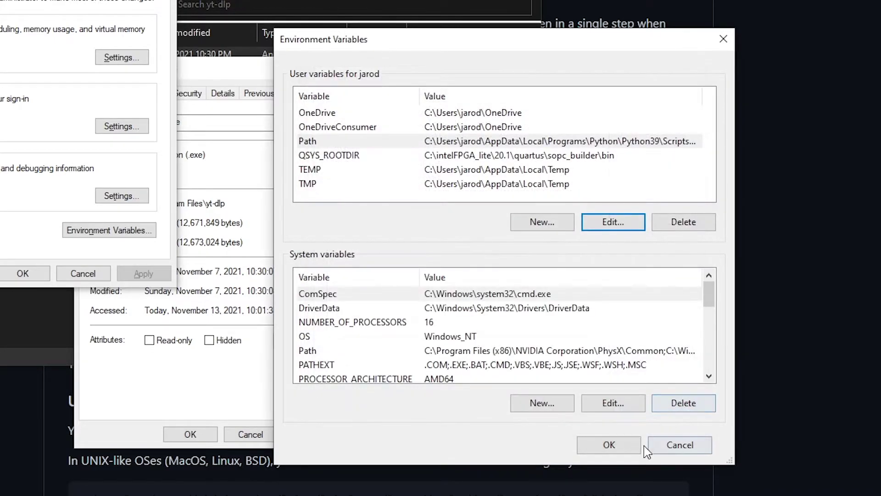
{"action": "left_click", "coordinate": [635, 449]}
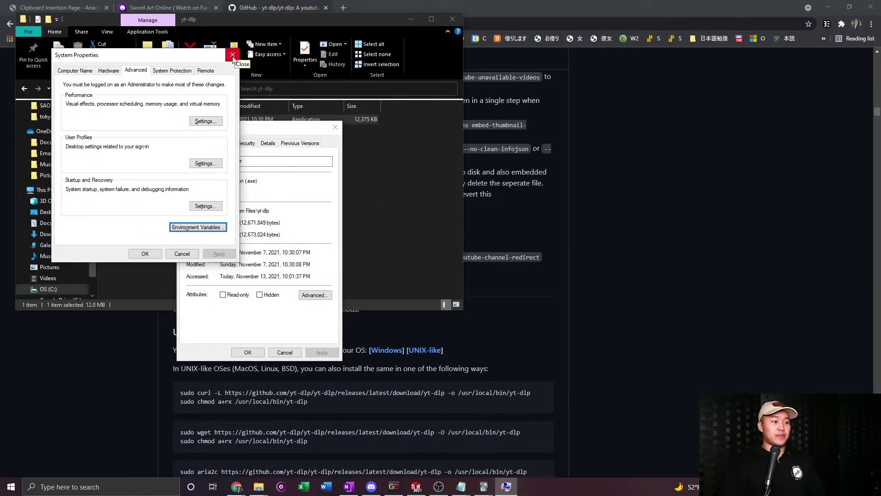
{"action": "left_click", "coordinate": [232, 56]}
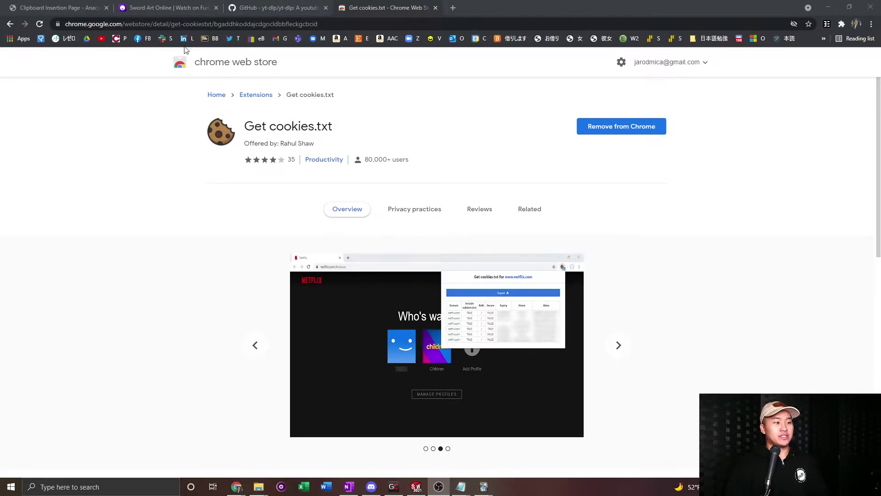
Check the account menu on Funimation's Sword Art Online page and go to the Funimation home page
{"action": "left_click", "coordinate": [175, 12]}
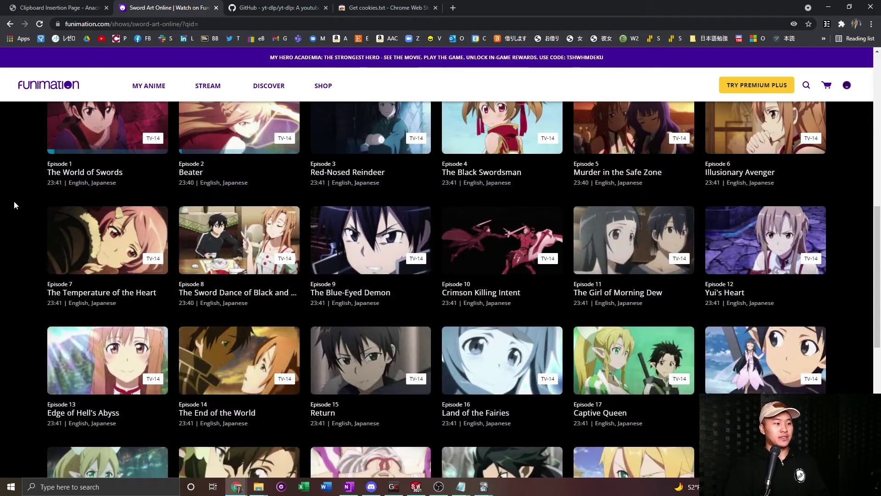
{"action": "scroll", "coordinate": [13, 205], "scroll_direction": "up", "scroll_amount": 3}
{"action": "left_click", "coordinate": [847, 84]}
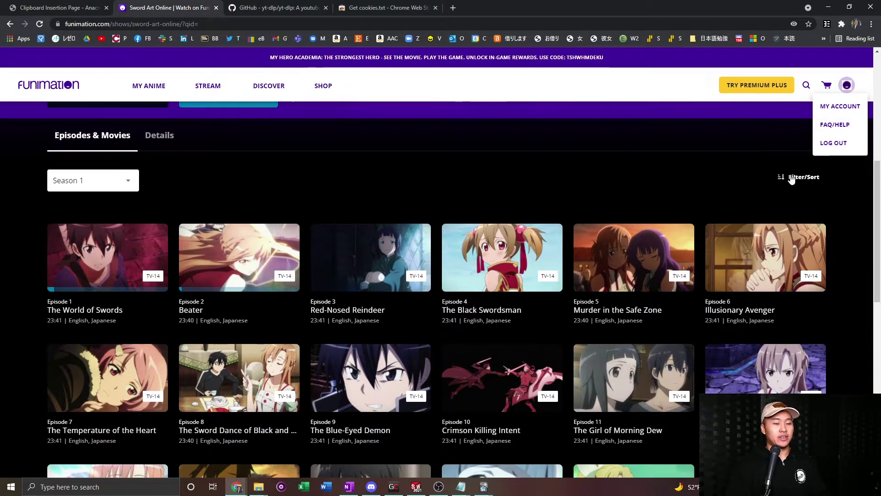
{"action": "left_click", "coordinate": [747, 139]}
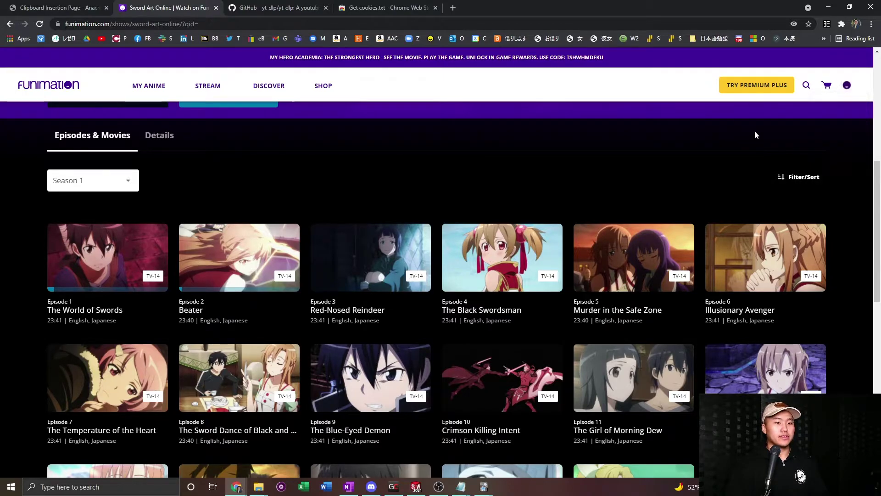
{"action": "left_click", "coordinate": [34, 92]}
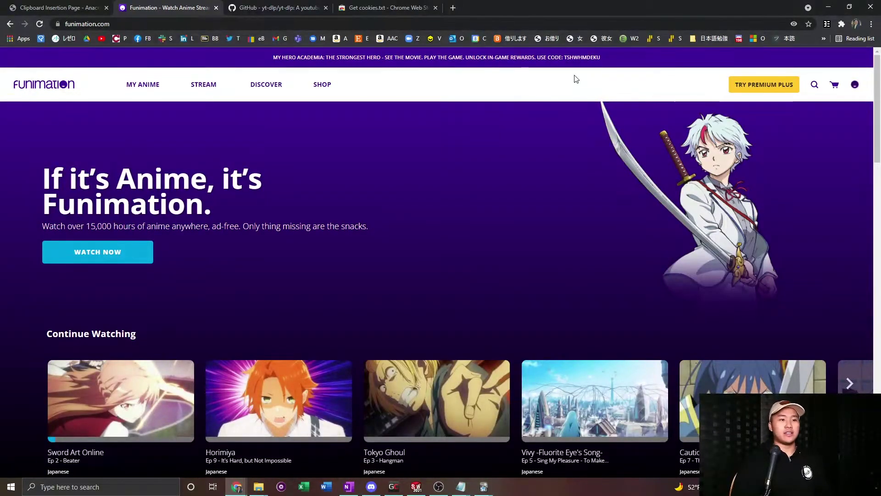
Try to export the Funimation cookies with Get cookies.txt as cookies.txt on the Desktop
{"action": "left_click", "coordinate": [842, 25]}
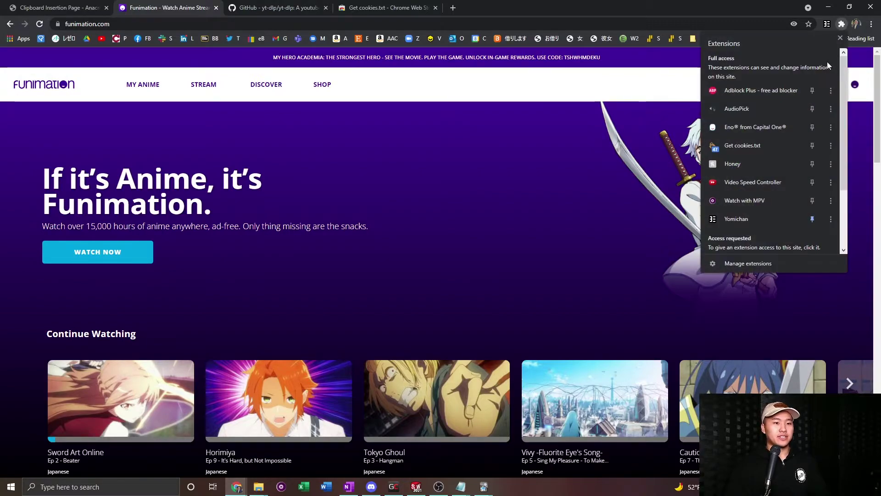
{"action": "left_click", "coordinate": [756, 147]}
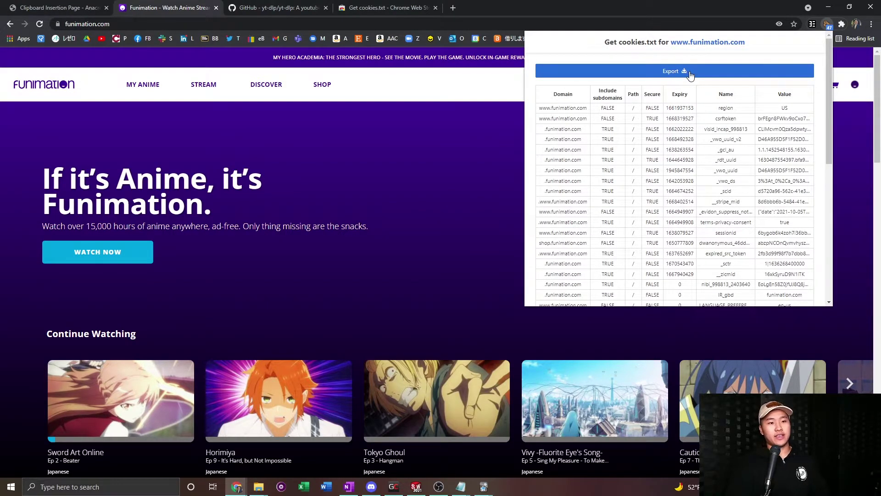
{"action": "left_click", "coordinate": [690, 73]}
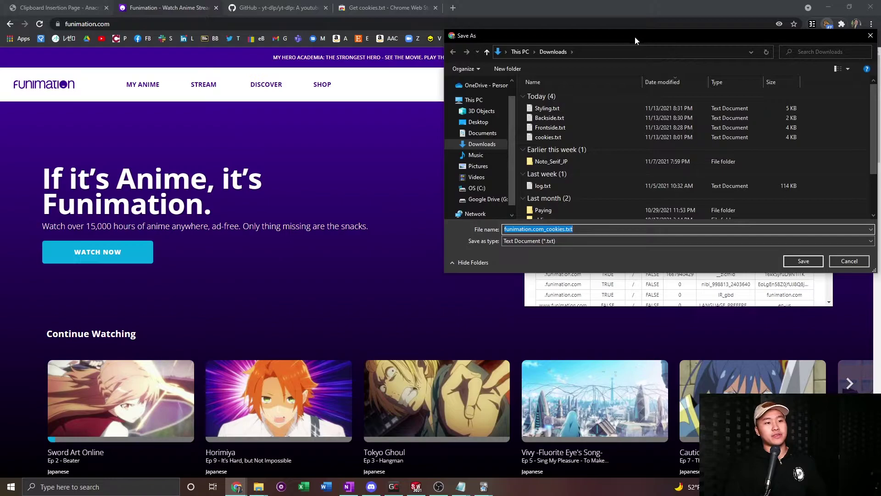
{"action": "left_click", "coordinate": [478, 121]}
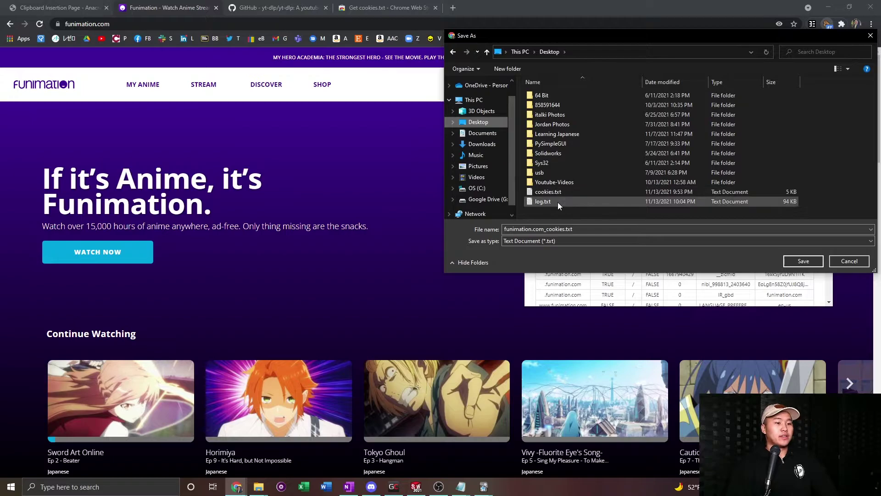
{"action": "left_click", "coordinate": [566, 191]}
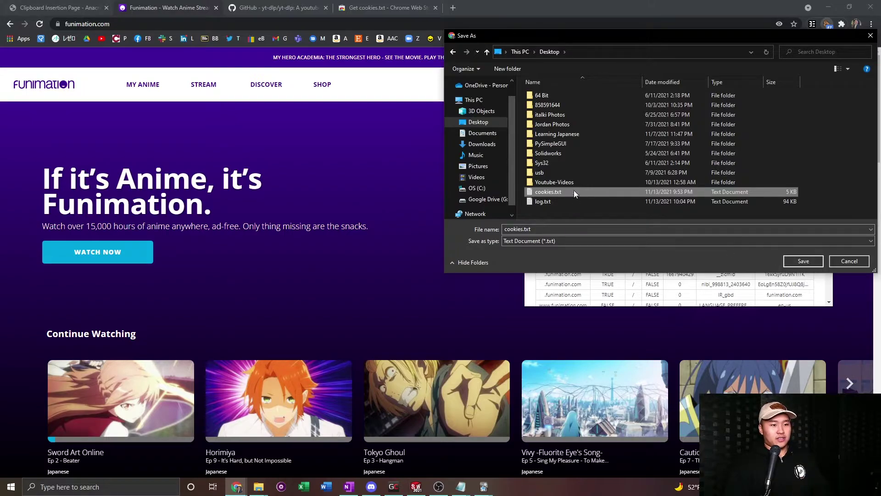
{"action": "left_click", "coordinate": [803, 261]}
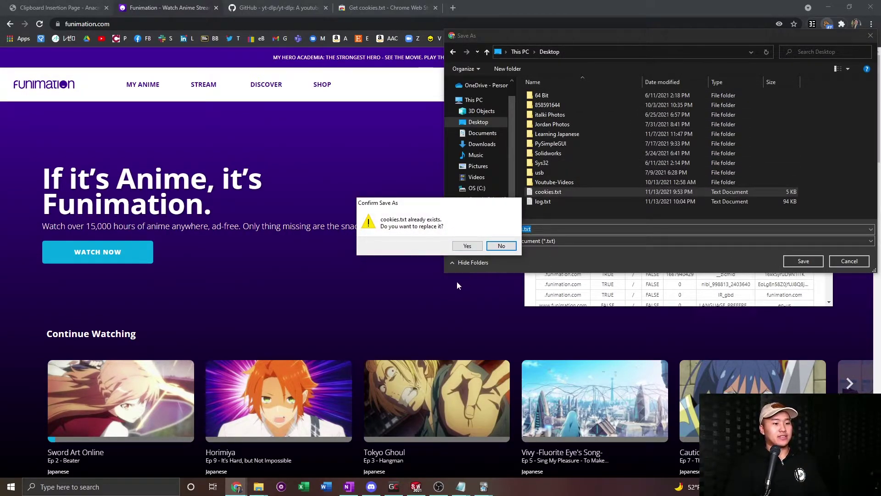
{"action": "left_click", "coordinate": [501, 245]}
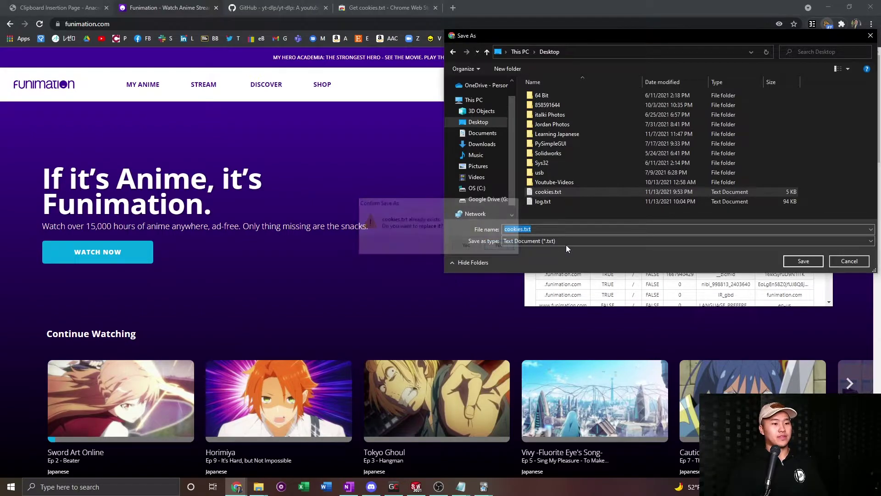
{"action": "left_click", "coordinate": [849, 260]}
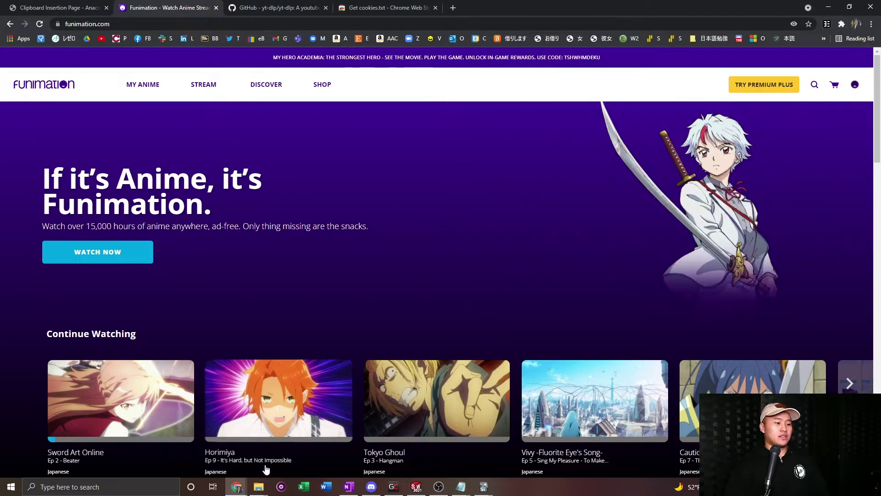
Place a new File Explorer window beside the Desktop folder and locate cookies.txt on the Desktop
{"action": "right_click", "coordinate": [259, 486]}
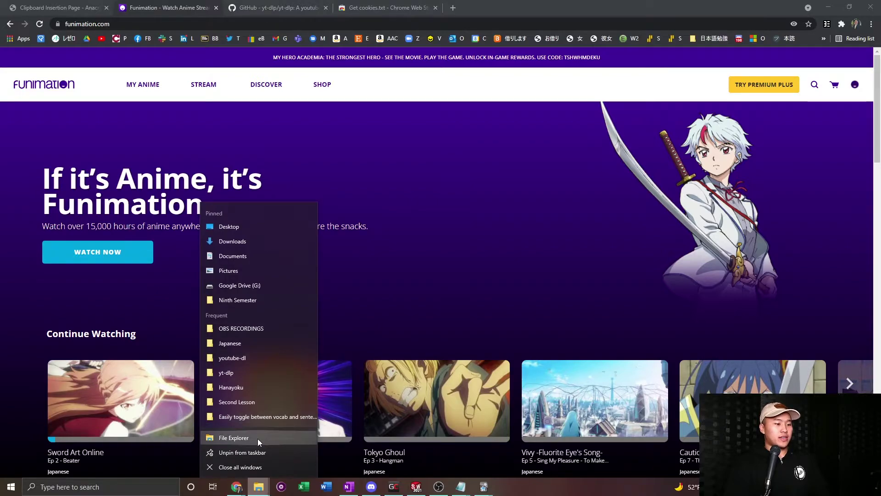
{"action": "left_click", "coordinate": [464, 106]}
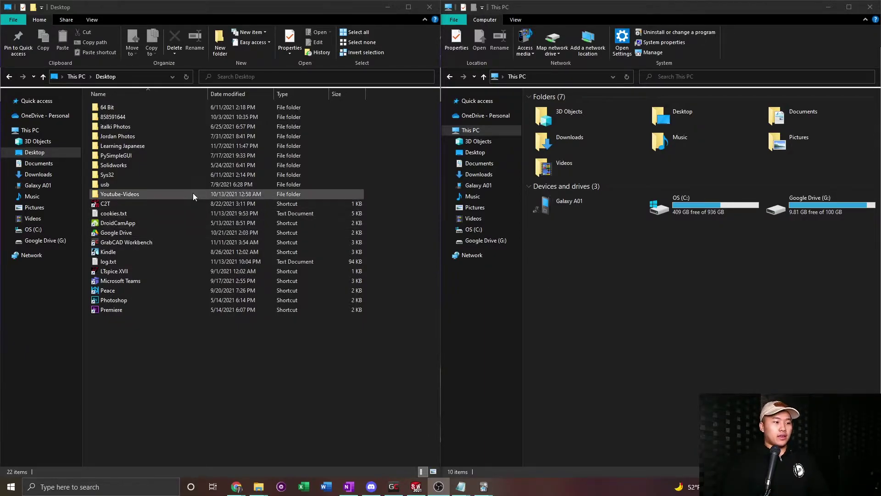
{"action": "left_click", "coordinate": [176, 210]}
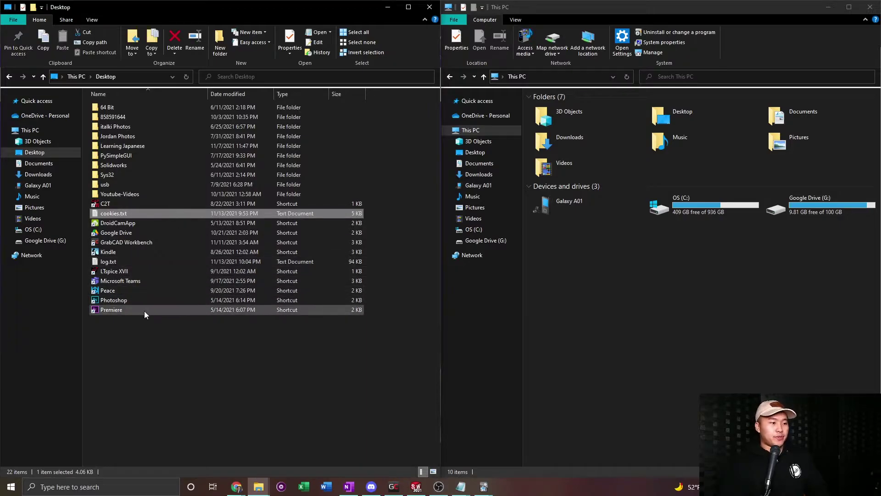
{"action": "left_click", "coordinate": [168, 332]}
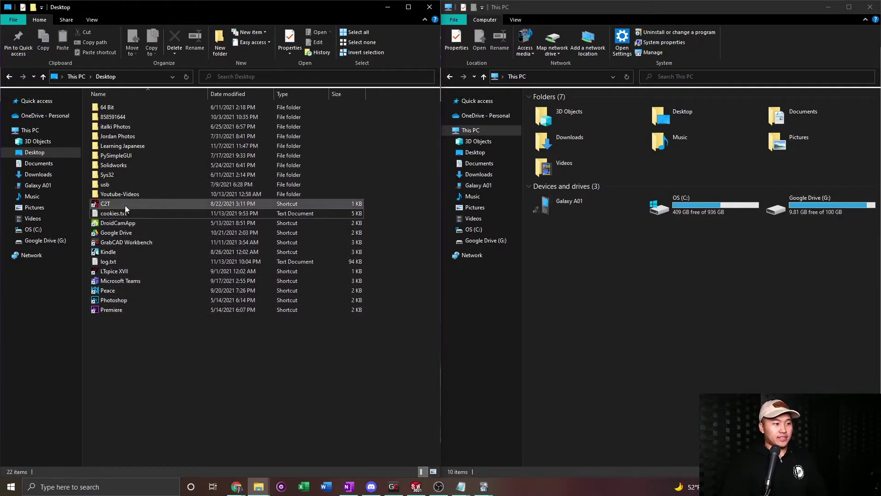
{"action": "left_click", "coordinate": [713, 261]}
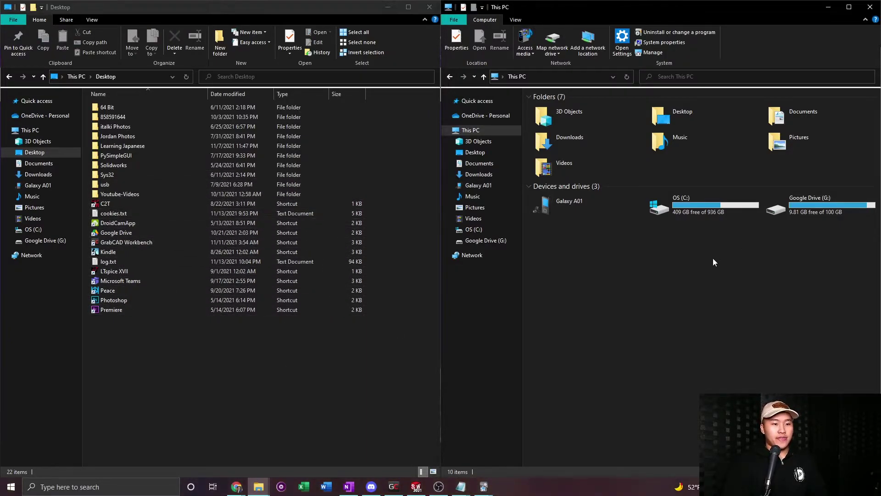
Go to %appdata%, open mpv.conf from the mpv folder in Notepad and place it beside the Desktop folder
{"action": "left_click", "coordinate": [565, 77]}
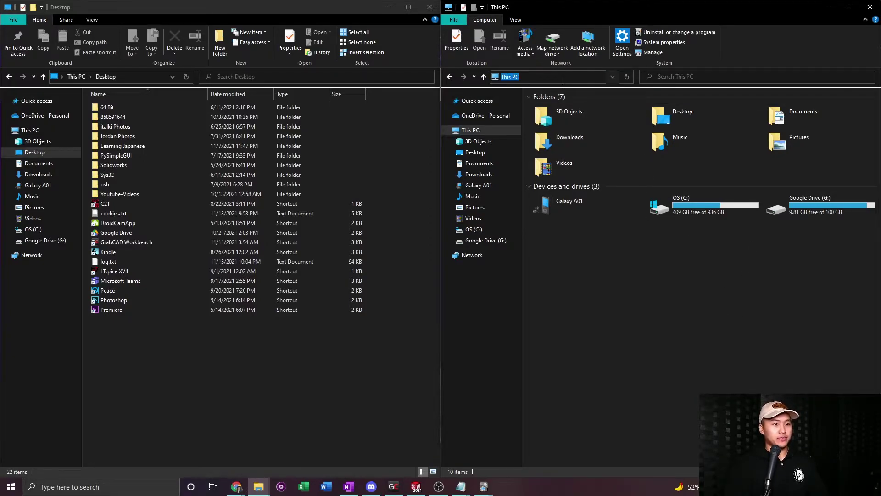
{"action": "type", "text": "%appda"}
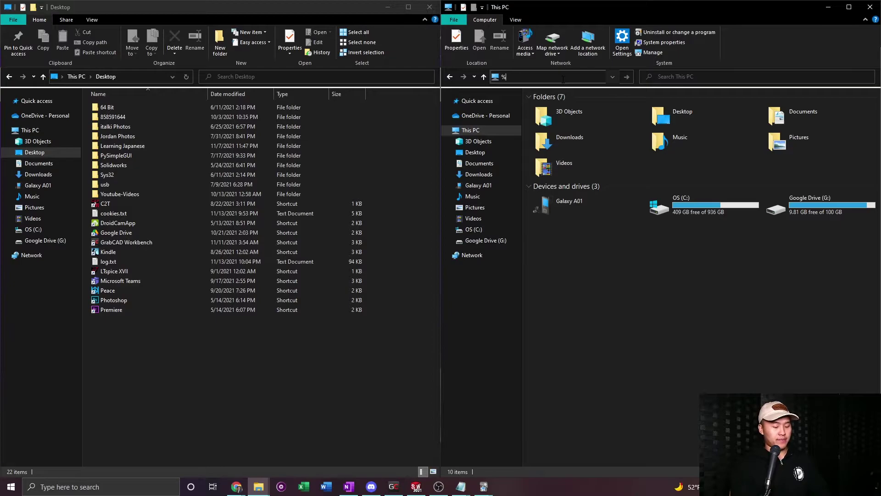
{"action": "type", "text": "ta%"}
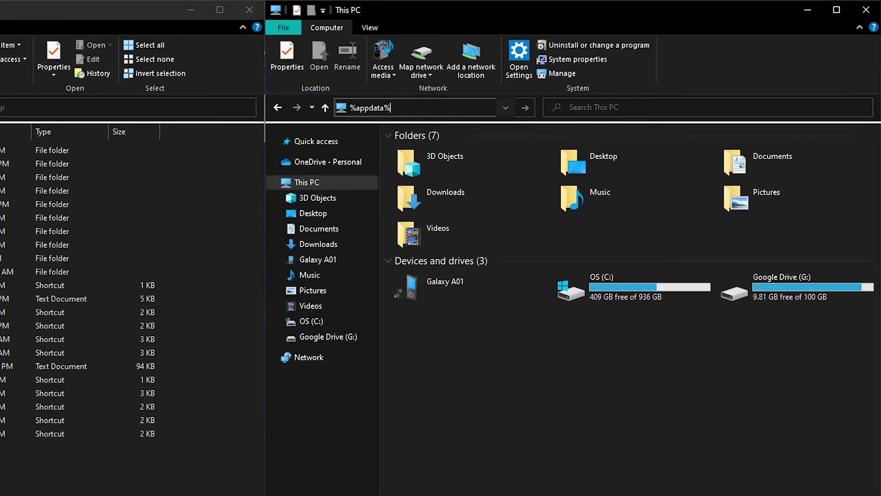
{"action": "key", "text": "Return"}
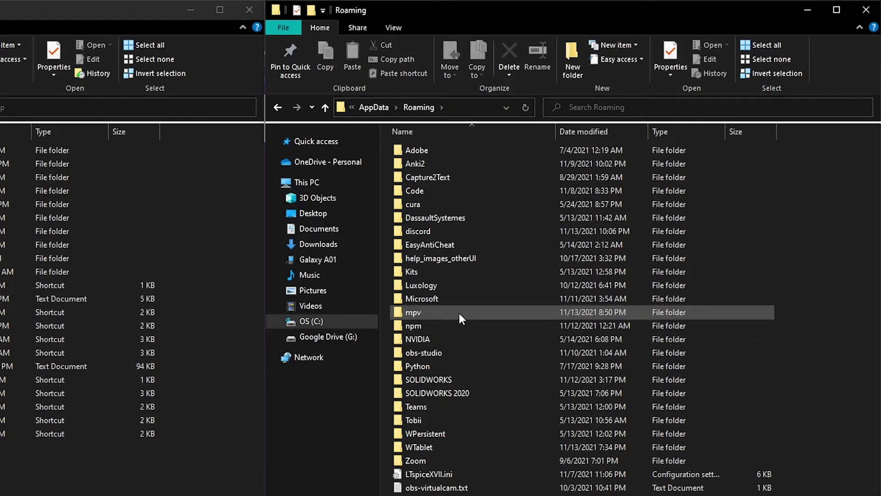
{"action": "mouse_move", "coordinate": [459, 313]}
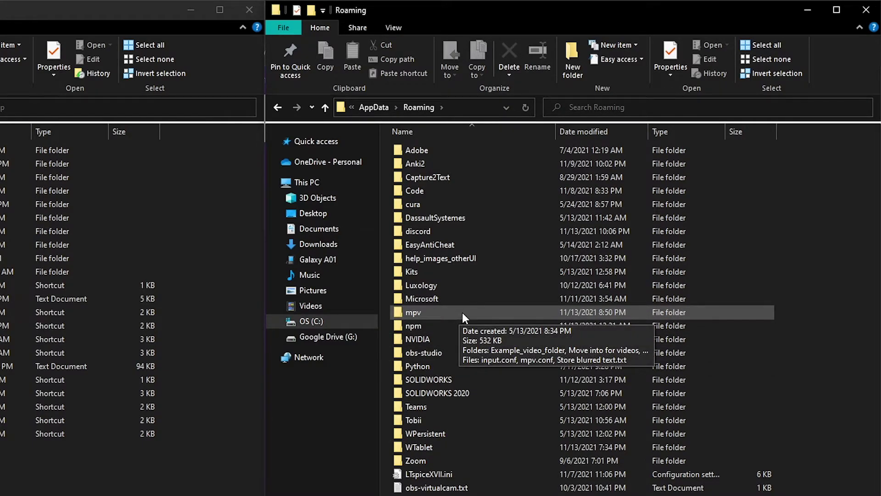
{"action": "left_click", "coordinate": [461, 312]}
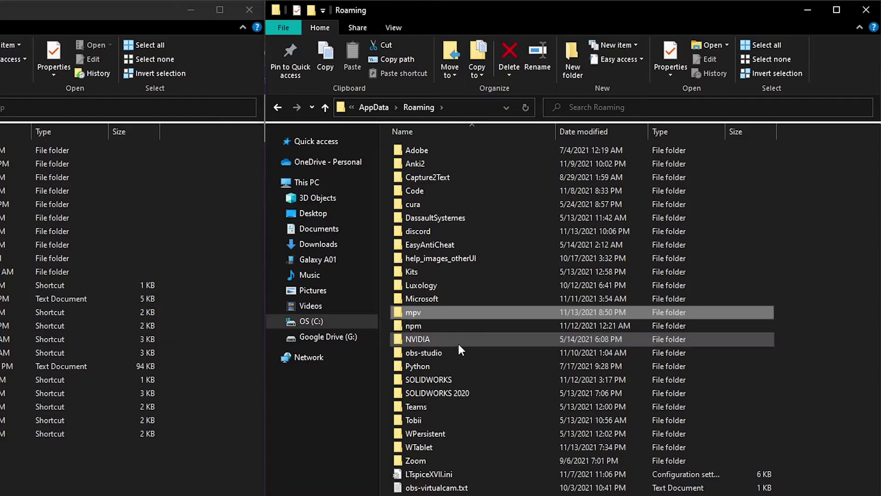
{"action": "double_click", "coordinate": [458, 310]}
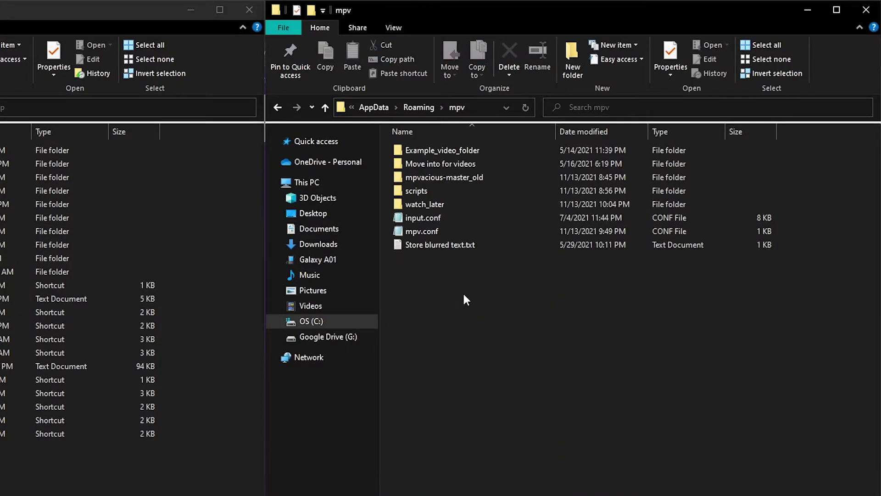
{"action": "double_click", "coordinate": [436, 229]}
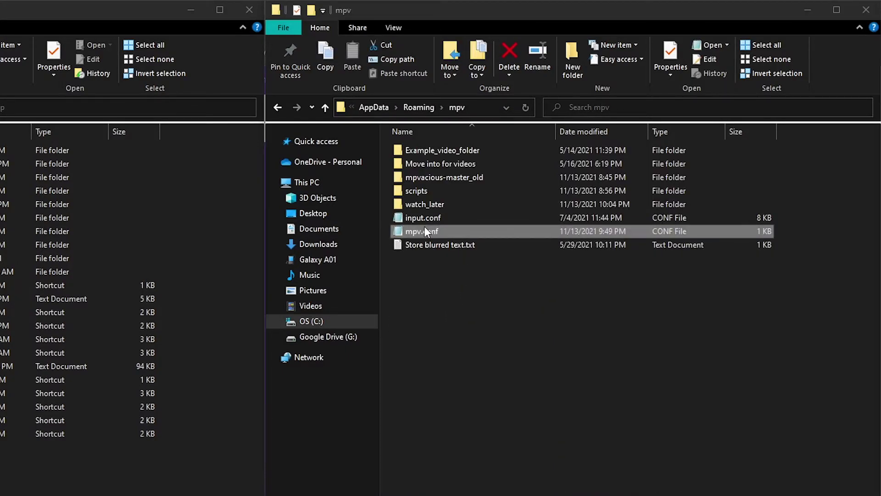
{"action": "key", "text": "super+Right"}
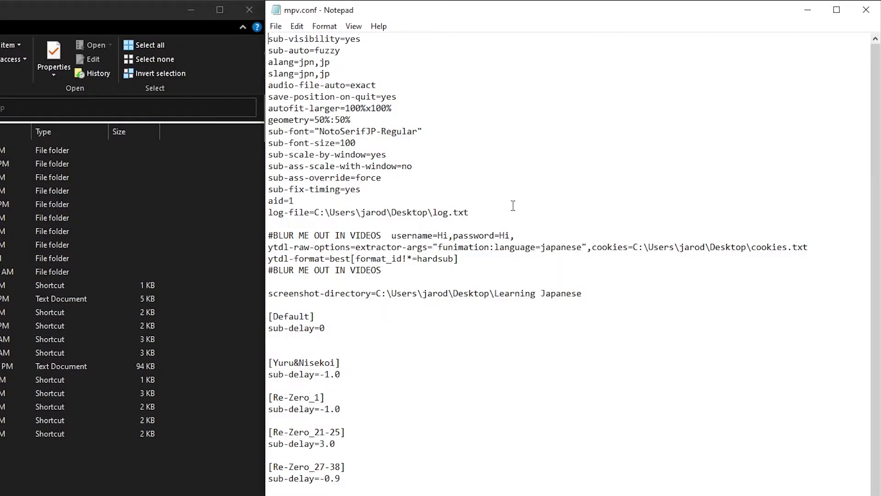
Set off the ytdl-raw-options and ytdl-format lines in mpv.conf with blank lines before, between and after them
{"action": "left_click", "coordinate": [514, 204]}
{"action": "left_click", "coordinate": [405, 228]}
{"action": "key", "text": "Return"}
{"action": "left_click", "coordinate": [555, 231]}
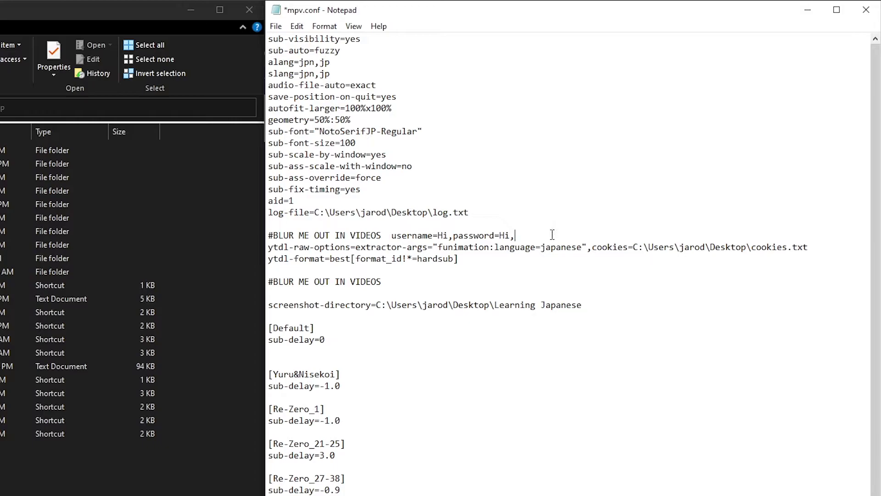
{"action": "key", "text": "Return"}
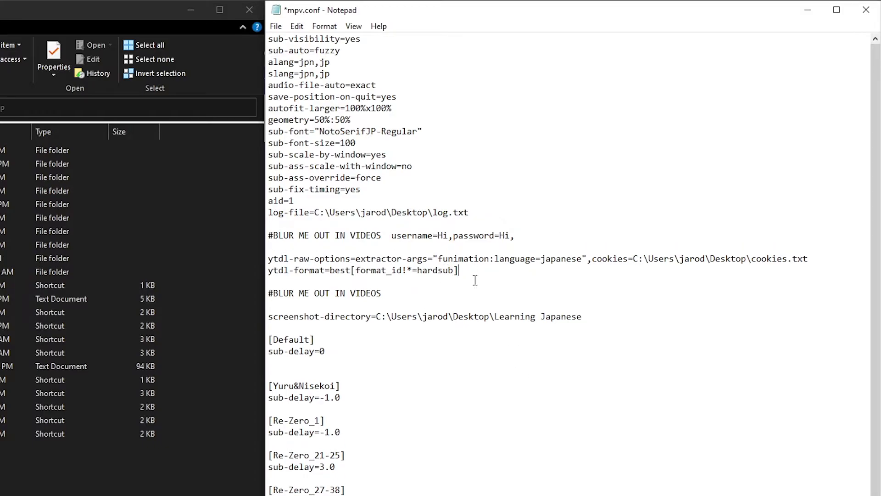
{"action": "left_click_drag", "start_coordinate": [460, 271], "coordinate": [260, 262]}
{"action": "left_click", "coordinate": [436, 272]}
{"action": "left_click_drag", "start_coordinate": [466, 271], "coordinate": [284, 270]}
{"action": "left_click", "coordinate": [816, 259]}
{"action": "key", "text": "Return"}
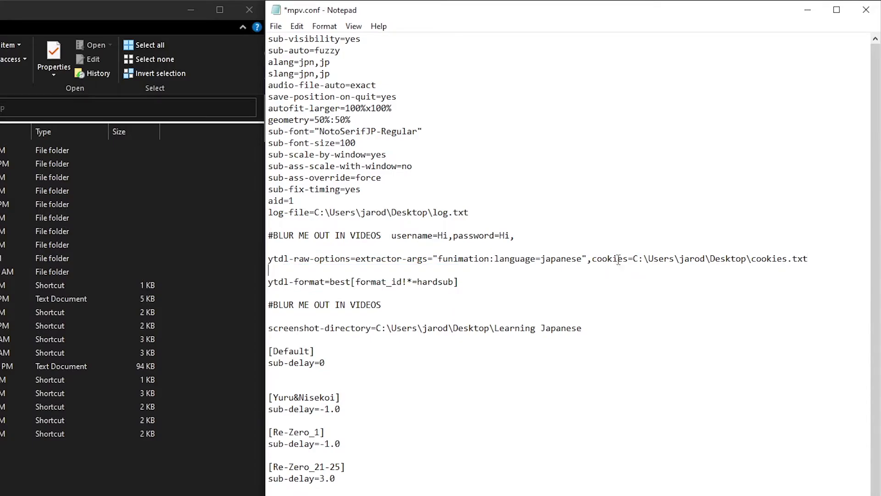
Copy the whole ytdl-raw-options line with its Funimation language and cookies arguments
{"action": "left_click_drag", "start_coordinate": [840, 258], "coordinate": [267, 259]}
{"action": "left_click", "coordinate": [383, 282]}
{"action": "left_click_drag", "start_coordinate": [461, 282], "coordinate": [269, 281]}
{"action": "left_click", "coordinate": [490, 288]}
{"action": "left_click_drag", "start_coordinate": [268, 259], "coordinate": [819, 264]}
{"action": "key", "text": "ctrl+c"}
{"action": "left_click", "coordinate": [808, 254]}
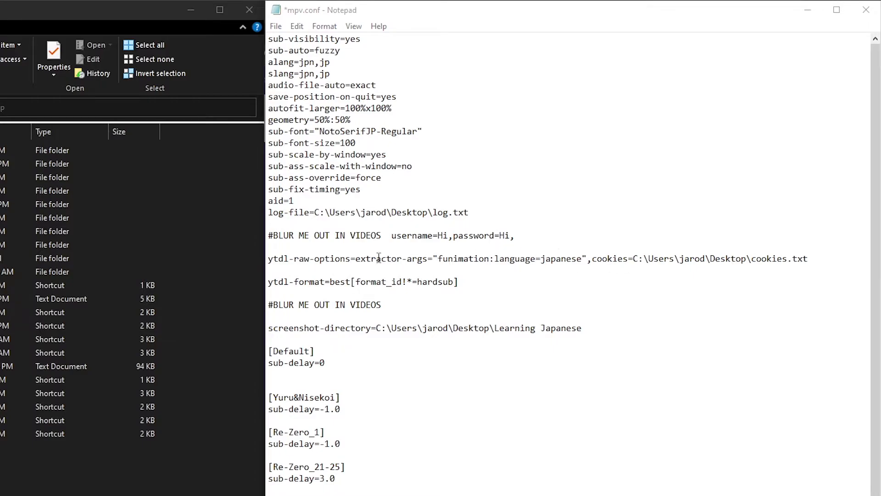
Paste a duplicate of the ytdl-raw-options line between the original and the ytdl-format line
{"action": "left_click_drag", "start_coordinate": [355, 258], "coordinate": [590, 261]}
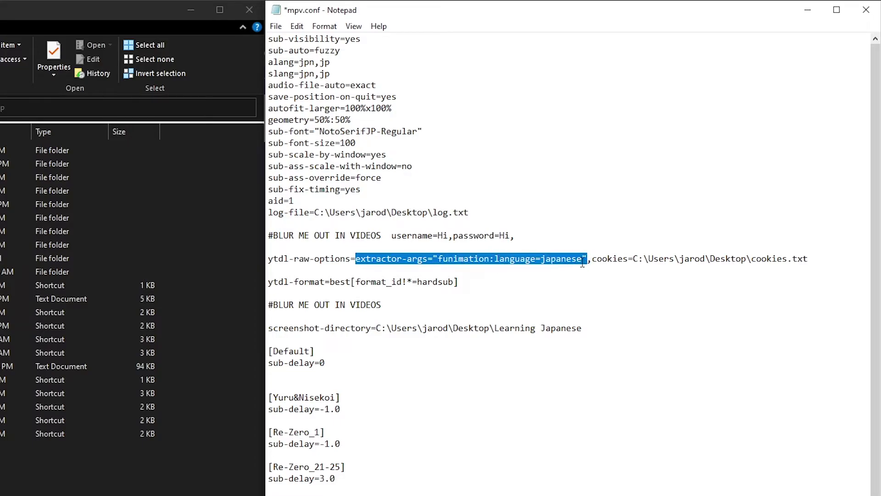
{"action": "left_click", "coordinate": [611, 273]}
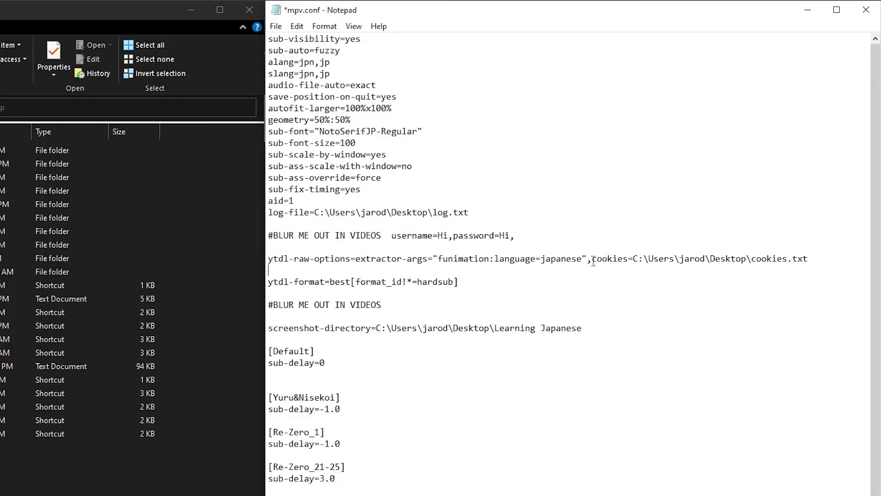
{"action": "left_click", "coordinate": [594, 259]}
{"action": "left_click_drag", "start_coordinate": [595, 259], "coordinate": [816, 261]}
{"action": "left_click", "coordinate": [634, 260]}
{"action": "left_click", "coordinate": [637, 270]}
{"action": "key", "text": "Return"}
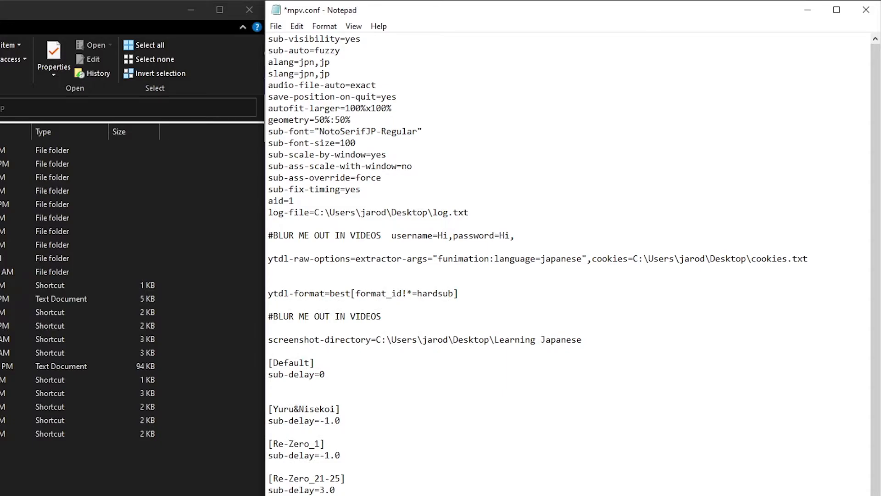
{"action": "key", "text": "ctrl+v"}
Delete the cookies argument from the duplicated ytdl-raw-options line and begin re-entering it with "cookies"
{"action": "left_click_drag", "start_coordinate": [808, 281], "coordinate": [595, 289]}
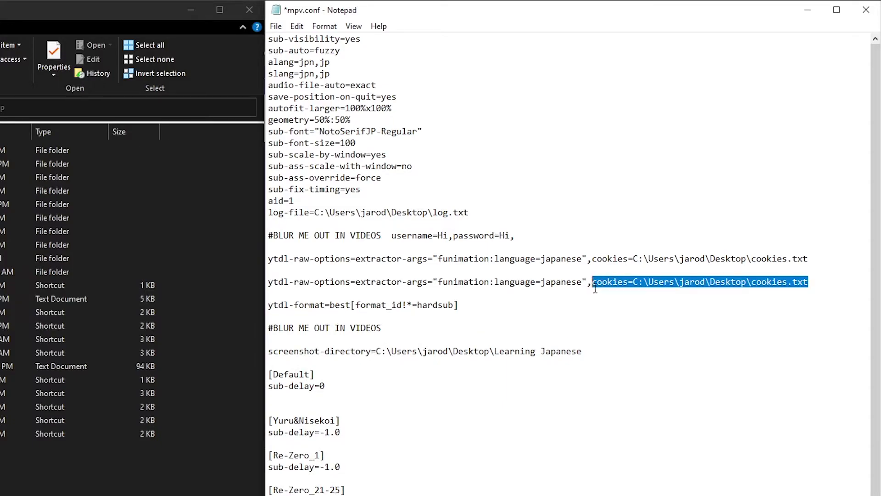
{"action": "key", "text": "BackSpace"}
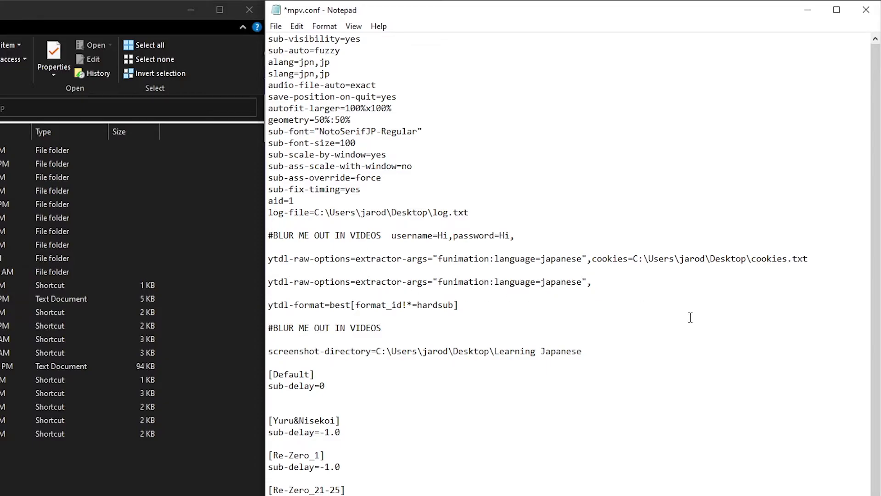
{"action": "type", "text": "cookies"}
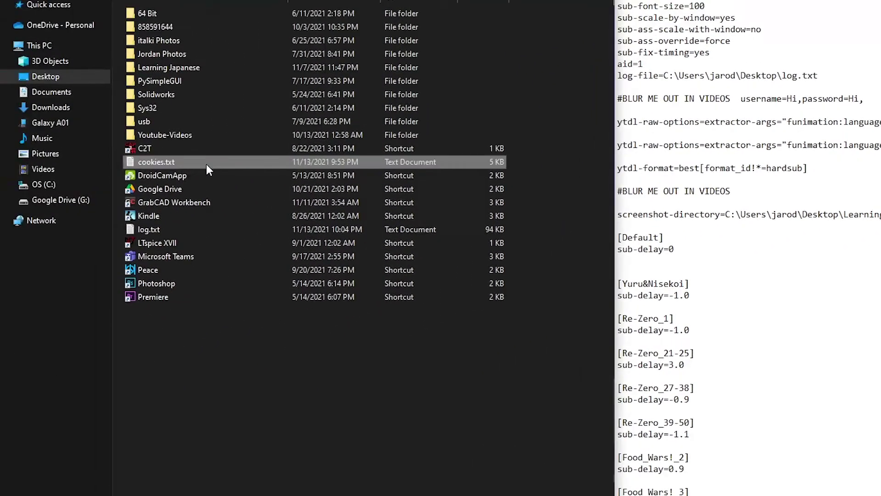
Open the properties of cookies.txt on the Desktop and copy its folder location path
{"action": "right_click", "coordinate": [31, 232]}
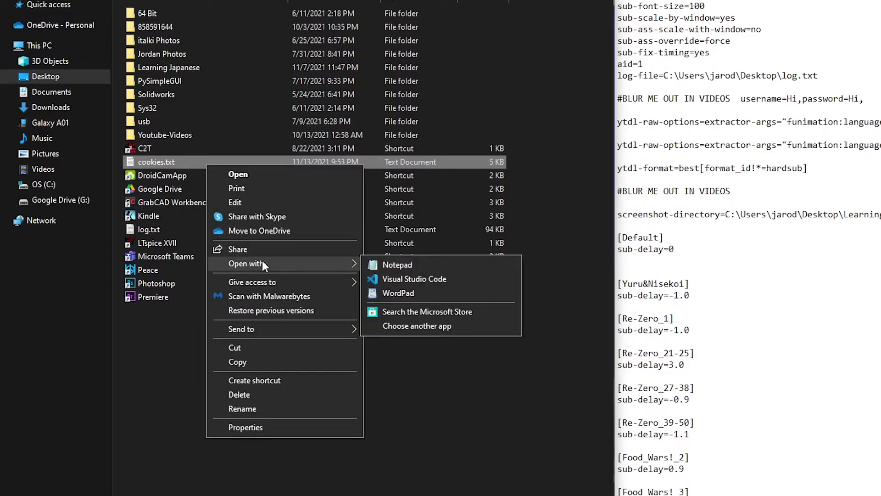
{"action": "key", "text": "Escape"}
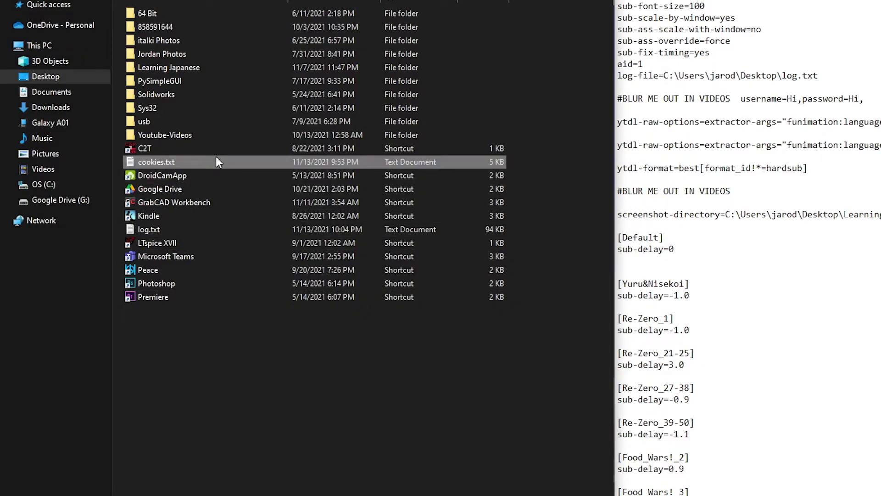
{"action": "right_click", "coordinate": [215, 161]}
{"action": "left_click", "coordinate": [251, 424]}
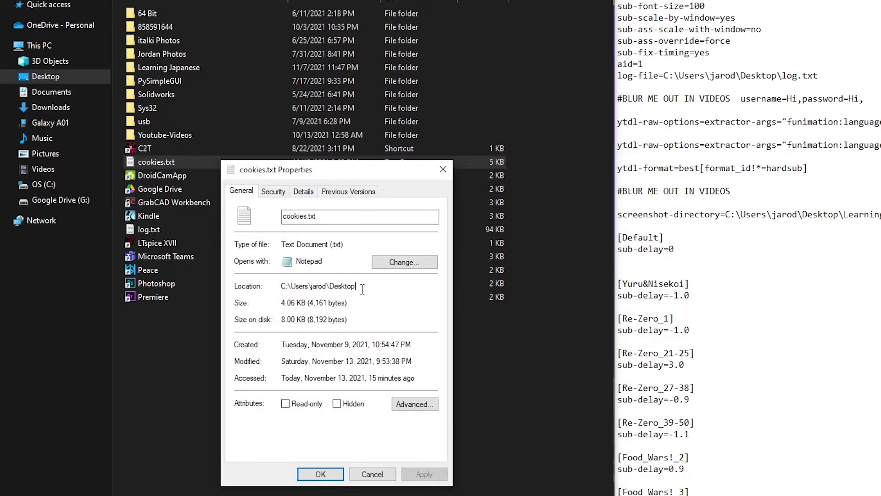
{"action": "left_click_drag", "start_coordinate": [363, 289], "coordinate": [280, 290]}
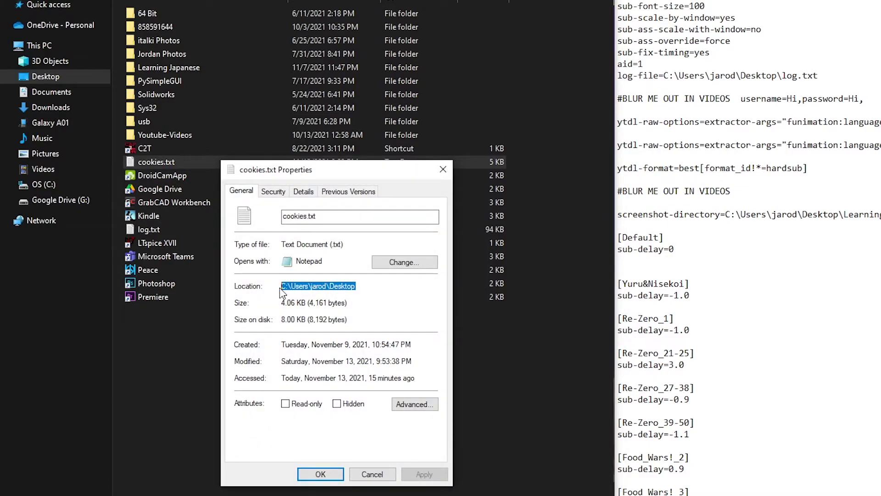
{"action": "right_click", "coordinate": [315, 286]}
{"action": "left_click", "coordinate": [347, 328]}
Paste the copied folder path after cookies= in mpv.conf's duplicated ytdl-raw-options line and append \cookies.txt
{"action": "key", "text": "alt+Tab"}
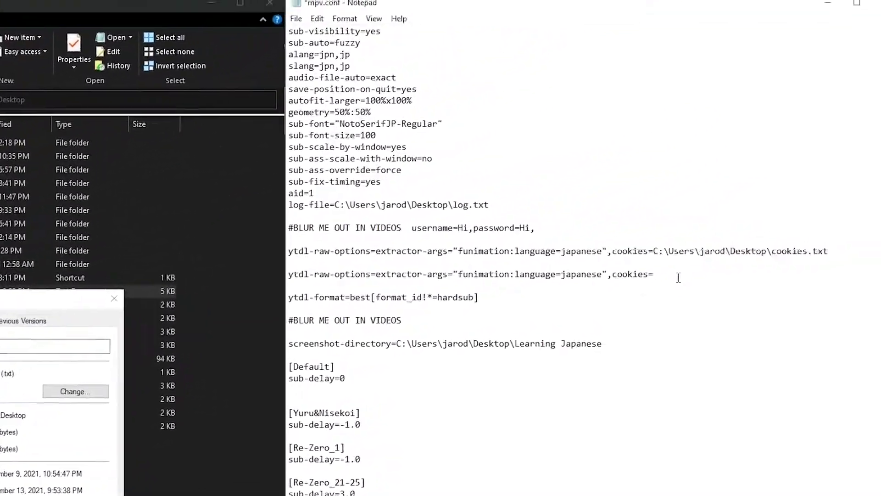
{"action": "right_click", "coordinate": [661, 290]}
{"action": "left_click", "coordinate": [729, 339]}
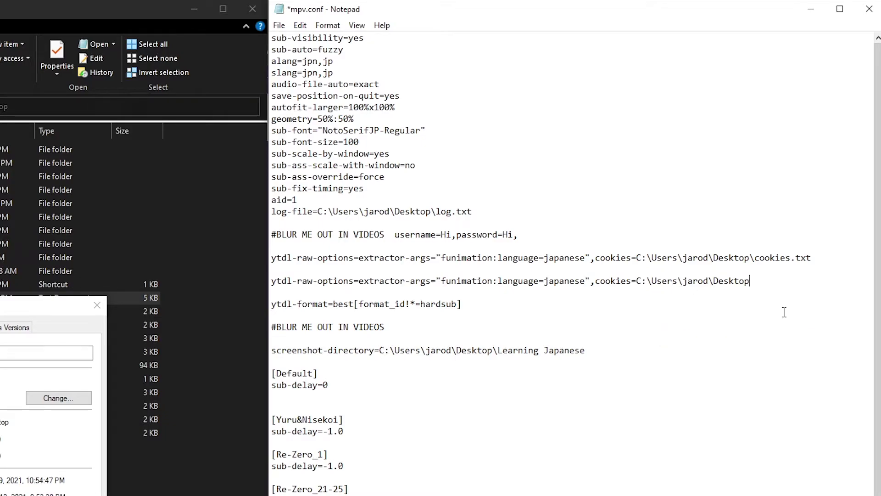
{"action": "type", "text": "\\cookies.txt"}
{"action": "left_click", "coordinate": [771, 314]}
Review the extractor-args and cookies arguments in the duplicated ytdl-raw-options line and close the cookies.txt properties
{"action": "left_click_drag", "start_coordinate": [595, 280], "coordinate": [811, 280]}
{"action": "left_click", "coordinate": [361, 280], "text": "shift"}
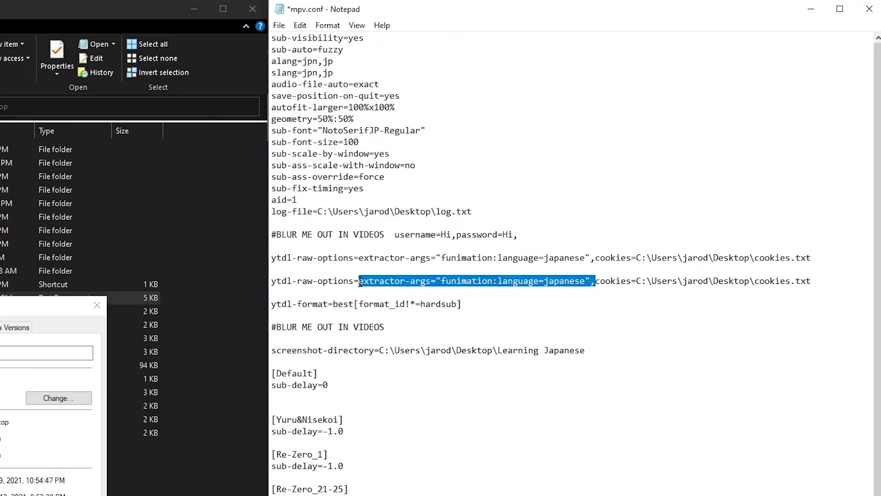
{"action": "left_click", "coordinate": [559, 311]}
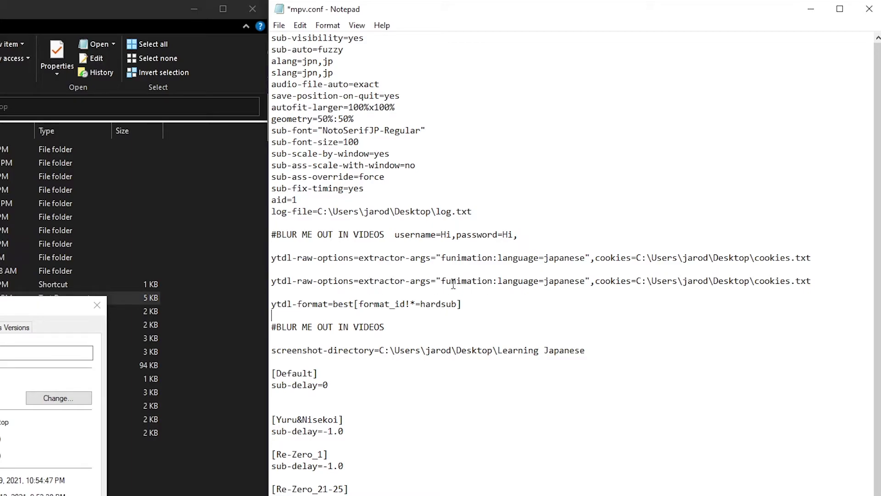
{"action": "left_click", "coordinate": [99, 308]}
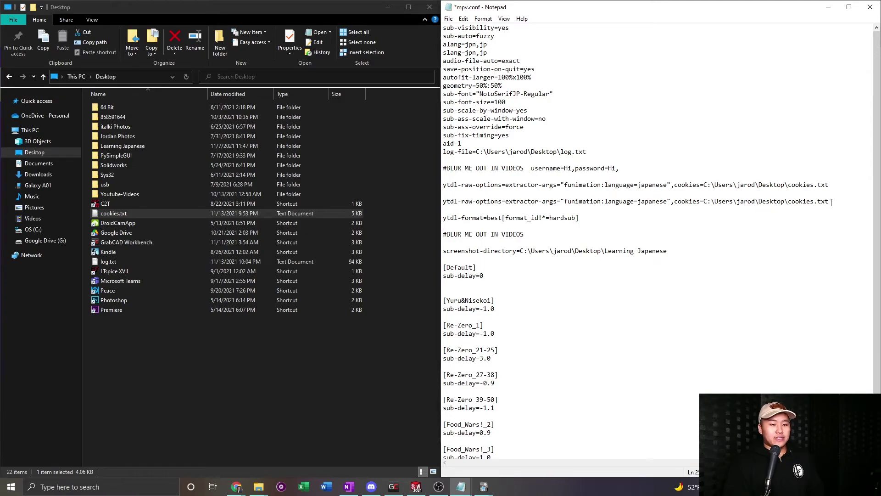
{"action": "left_click_drag", "start_coordinate": [831, 202], "coordinate": [556, 202]}
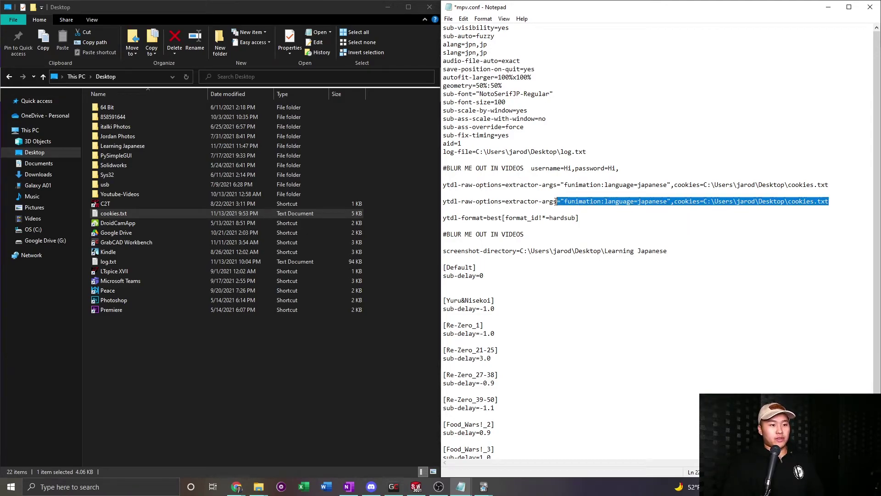
{"action": "left_click", "coordinate": [510, 203]}
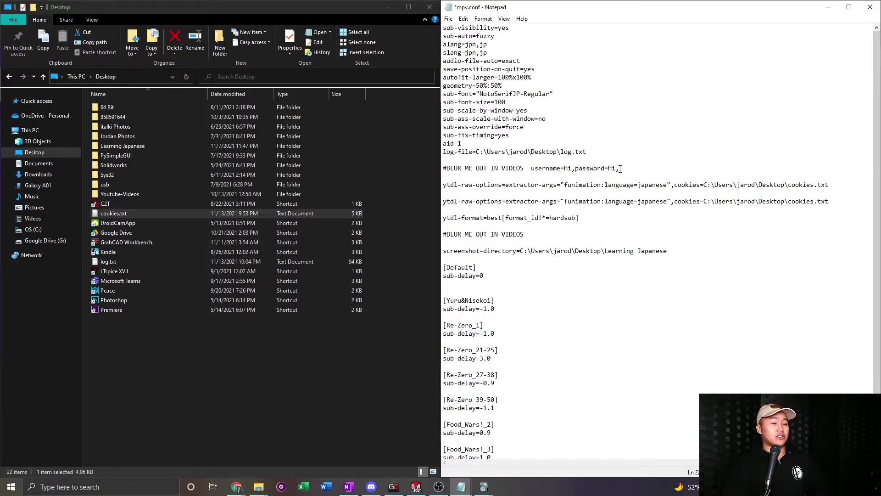
Copy the placeholder username and password arguments from the comment line and insert them before extractor-args in the duplicated ytdl-raw-options line
{"action": "left_click_drag", "start_coordinate": [620, 169], "coordinate": [530, 171]}
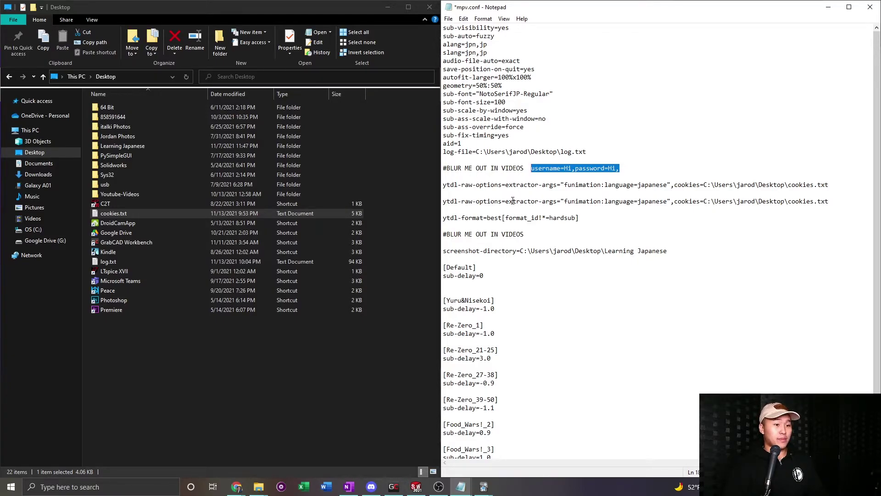
{"action": "left_click", "coordinate": [507, 201]}
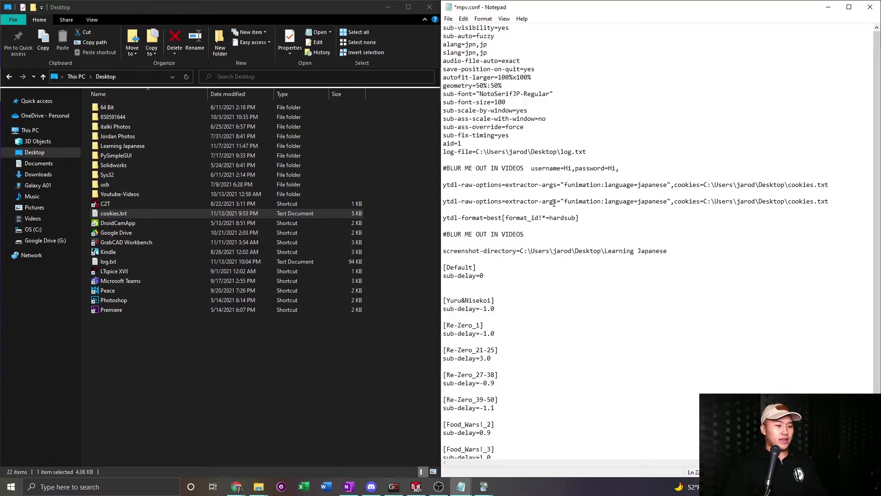
{"action": "left_click_drag", "start_coordinate": [619, 168], "coordinate": [533, 170]}
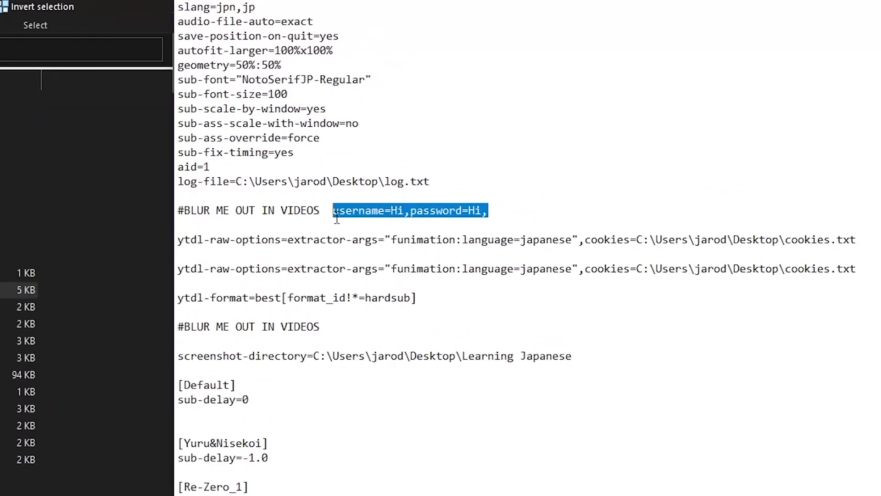
{"action": "left_click", "coordinate": [288, 270]}
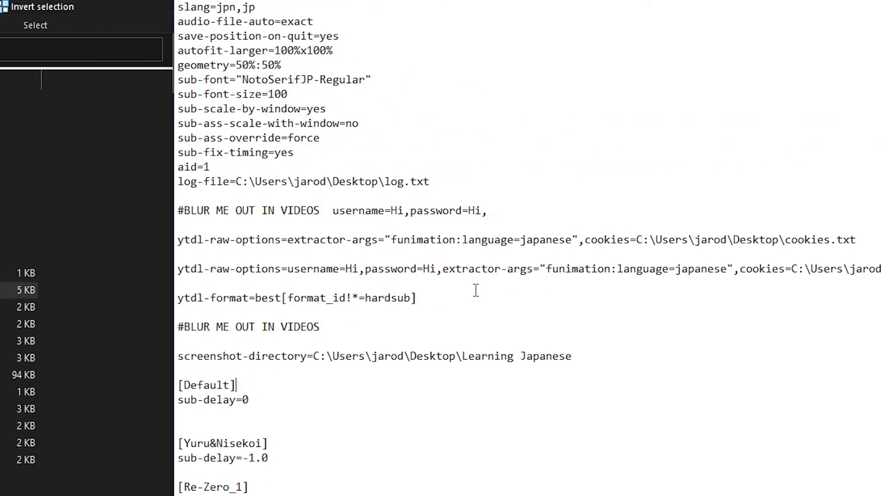
{"action": "key", "text": "ctrl+v"}
{"action": "left_click_drag", "start_coordinate": [437, 270], "coordinate": [430, 270]}
{"action": "left_click", "coordinate": [360, 270]}
{"action": "left_click_drag", "start_coordinate": [442, 268], "coordinate": [286, 270]}
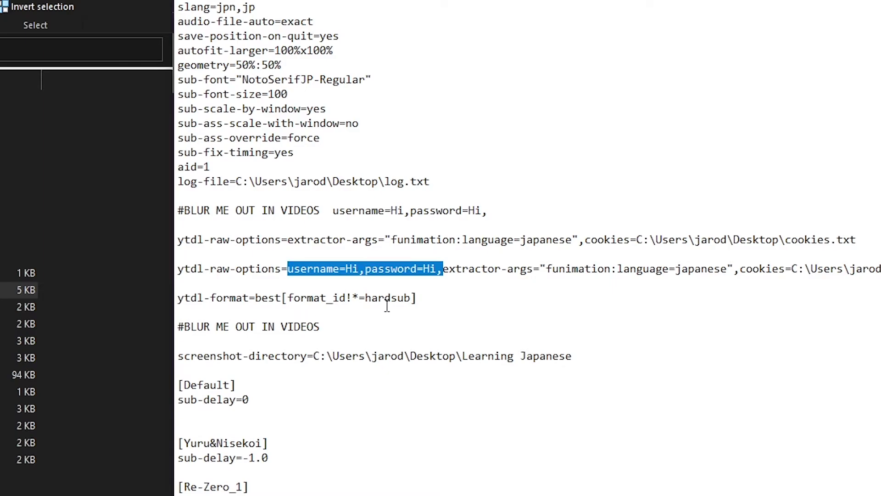
{"action": "left_click", "coordinate": [443, 268]}
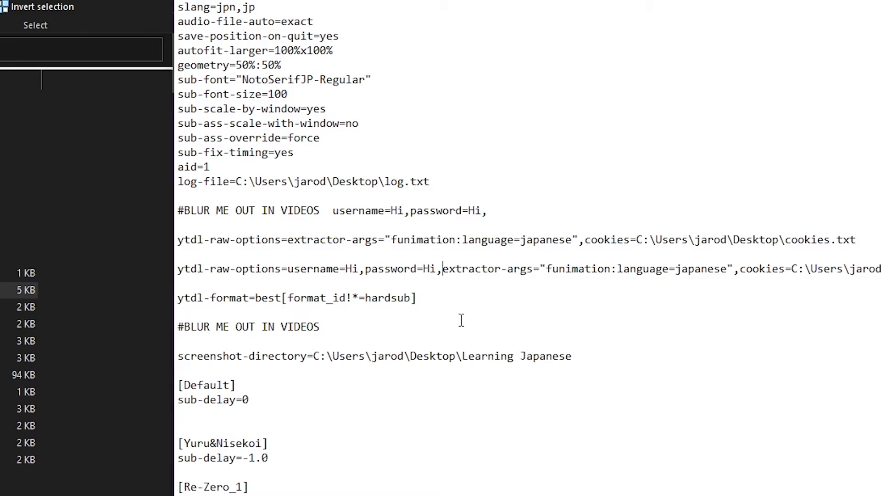
Remove the username and password arguments from the duplicated ytdl-raw-options line
{"action": "key", "text": "ctrl+z"}
{"action": "key", "text": "ctrl+z"}
{"action": "left_click", "coordinate": [444, 289]}
{"action": "left_click_drag", "start_coordinate": [444, 268], "coordinate": [292, 272]}
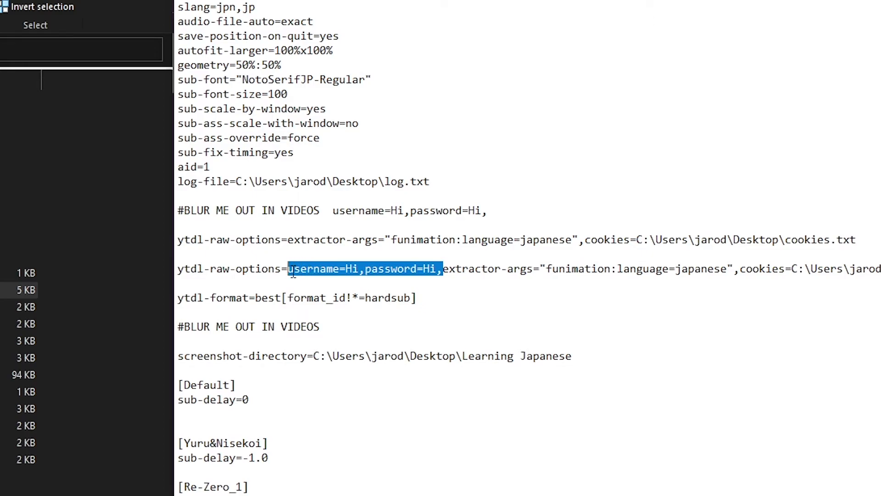
{"action": "key", "text": "BackSpace"}
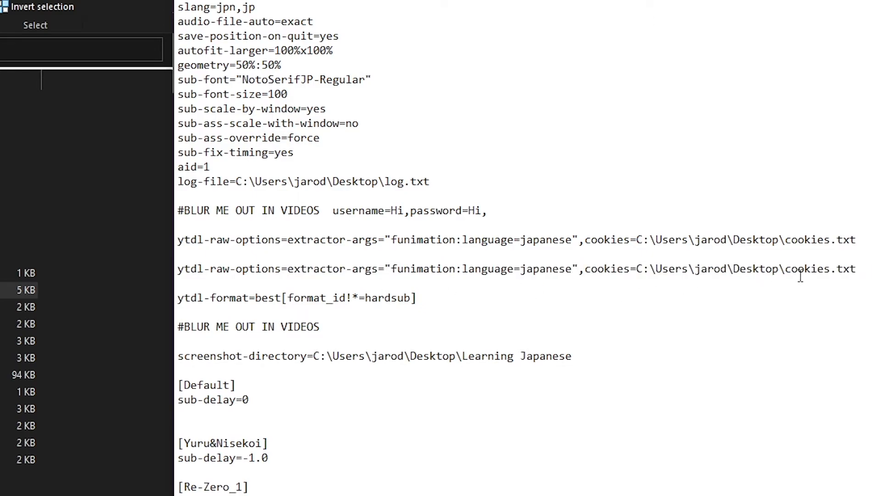
Delete the duplicated ytdl-raw-options line with the blank lines before ytdl-format, and save mpv.conf
{"action": "left_click", "coordinate": [865, 269]}
{"action": "key", "text": "shift+Home"}
{"action": "key", "text": "BackSpace"}
{"action": "key", "text": "BackSpace"}
{"action": "key", "text": "BackSpace"}
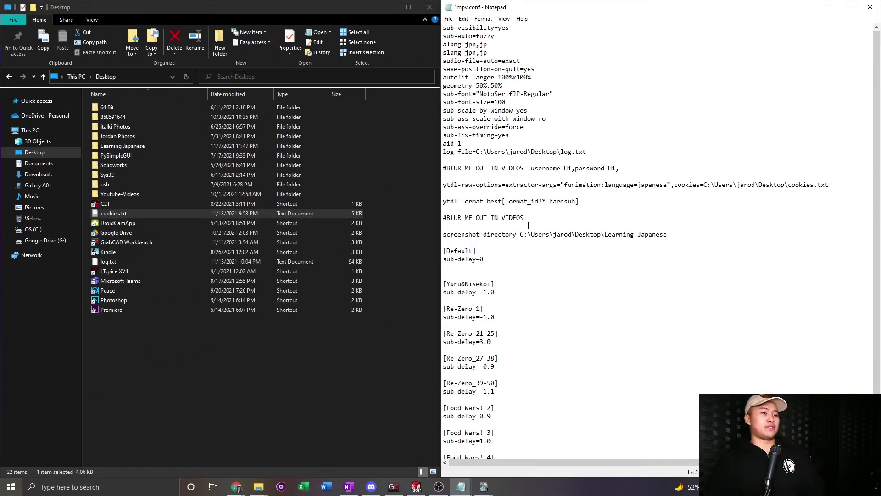
{"action": "key", "text": "BackSpace"}
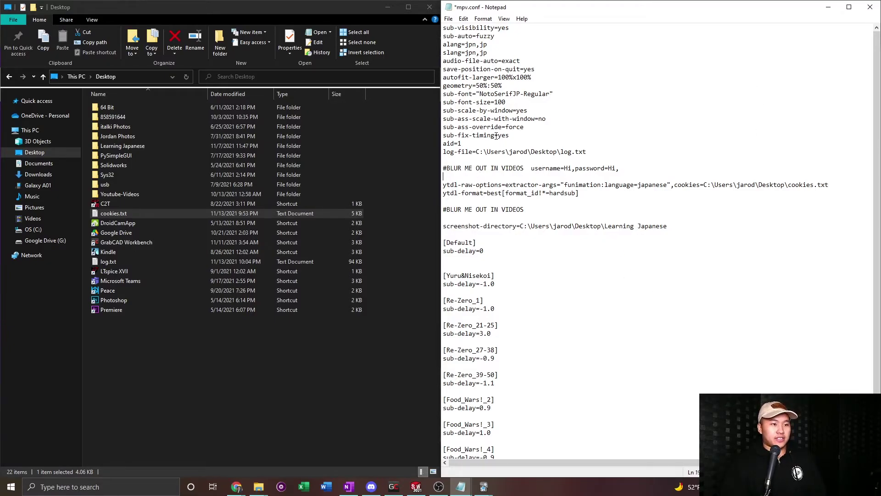
{"action": "left_click", "coordinate": [448, 19]}
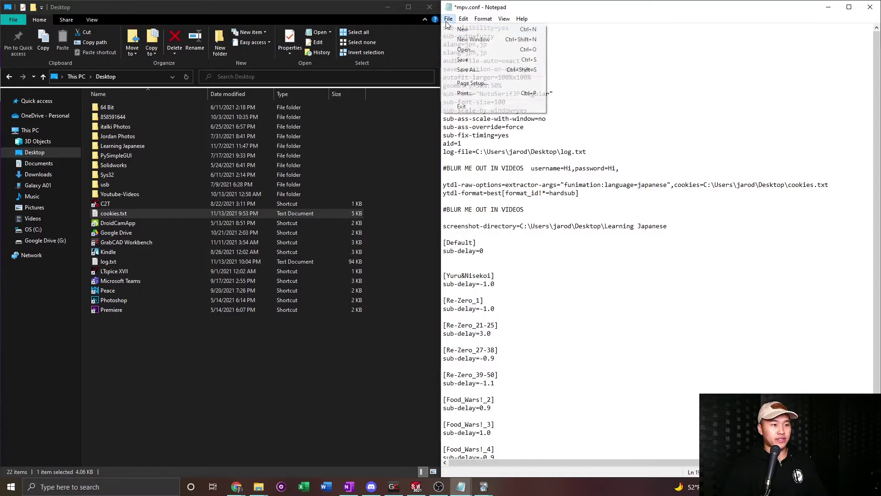
{"action": "left_click", "coordinate": [469, 61]}
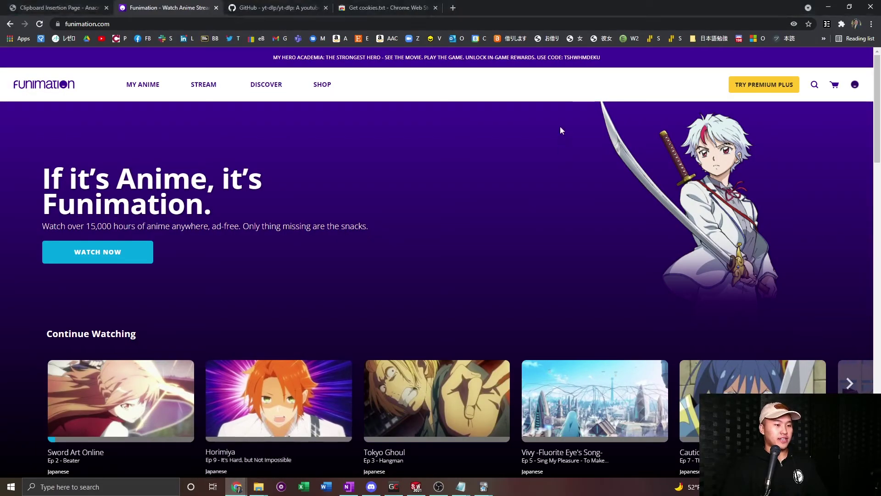
Launch mpv beside the Funimation page, play the Sword Art Online episode "Beater" from its page link, and quit the player
{"action": "double_click", "coordinate": [524, 14]}
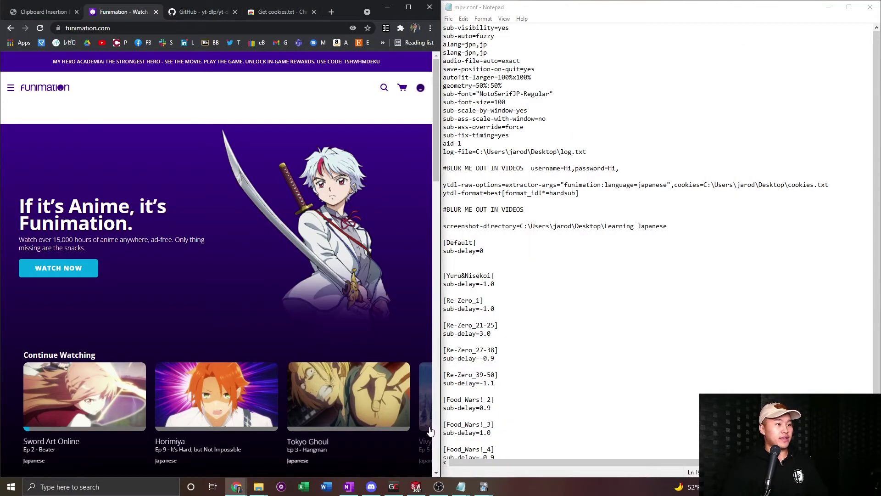
{"action": "left_click", "coordinate": [281, 487]}
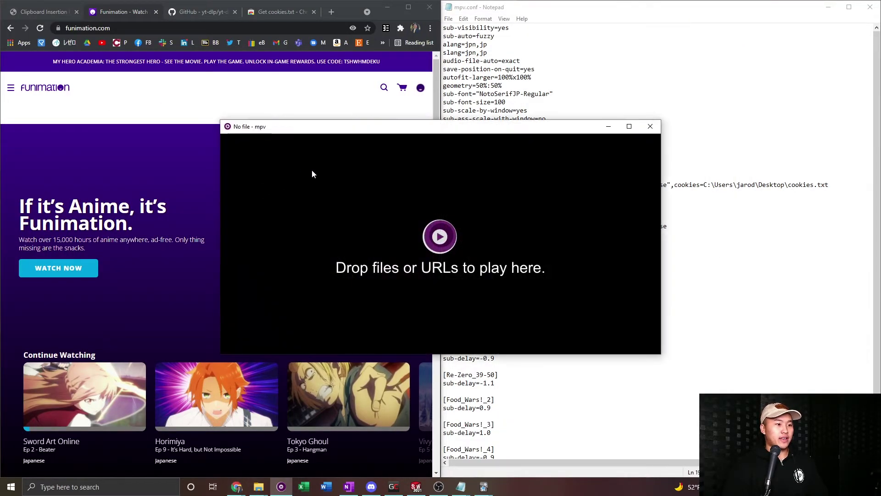
{"action": "left_click_drag", "start_coordinate": [311, 173], "coordinate": [880, 133]}
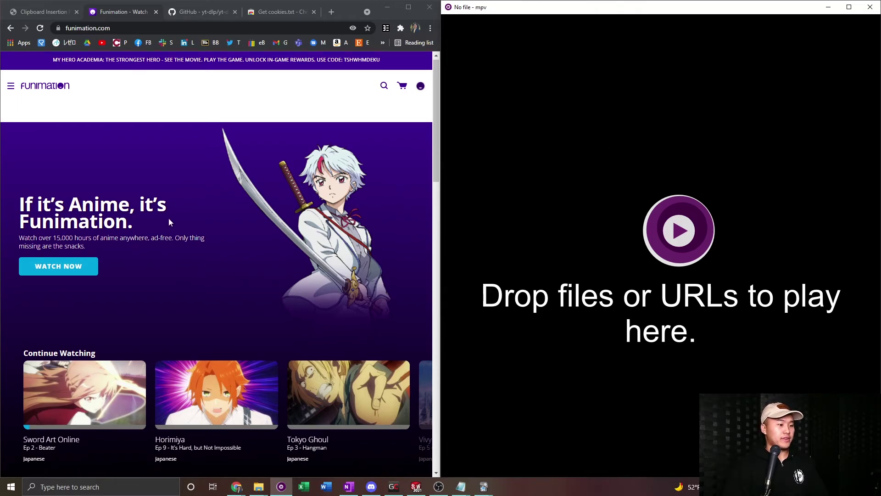
{"action": "scroll", "coordinate": [183, 248], "scroll_direction": "down", "scroll_amount": 2}
{"action": "left_click_drag", "start_coordinate": [59, 306], "coordinate": [657, 374]}
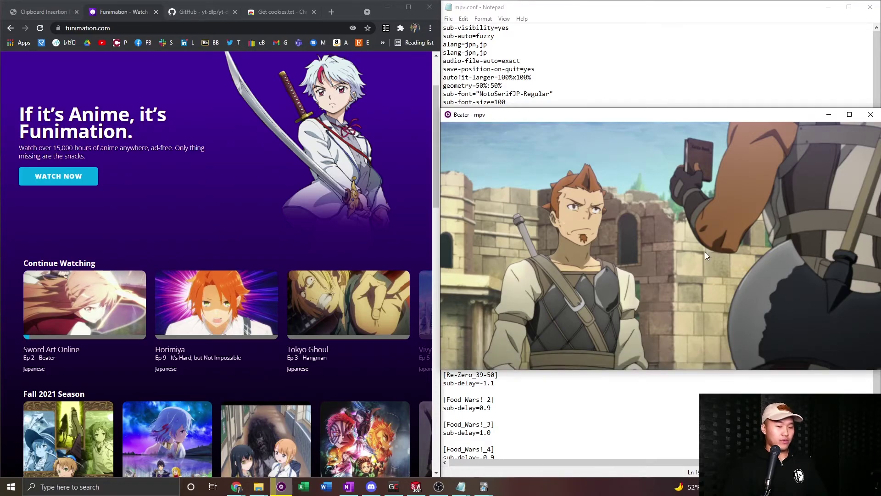
{"action": "key", "text": "q"}
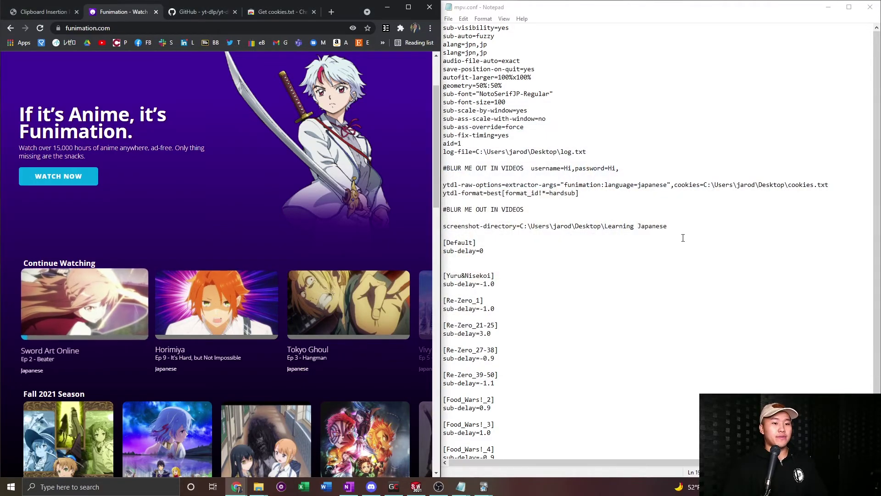
Save mpv.conf with only the cookies argument left in ytdl-raw-options and test the "Beater" episode in mpv
{"action": "left_click_drag", "start_coordinate": [670, 185], "coordinate": [520, 186]}
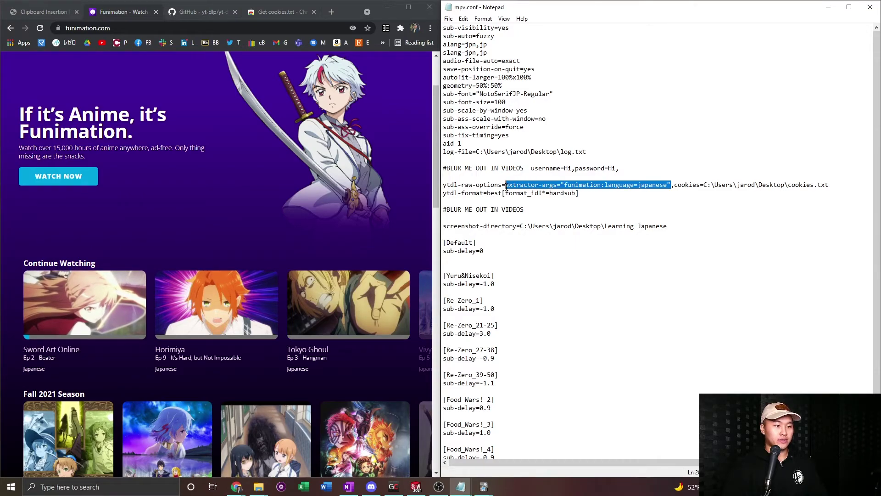
{"action": "key", "text": "Delete"}
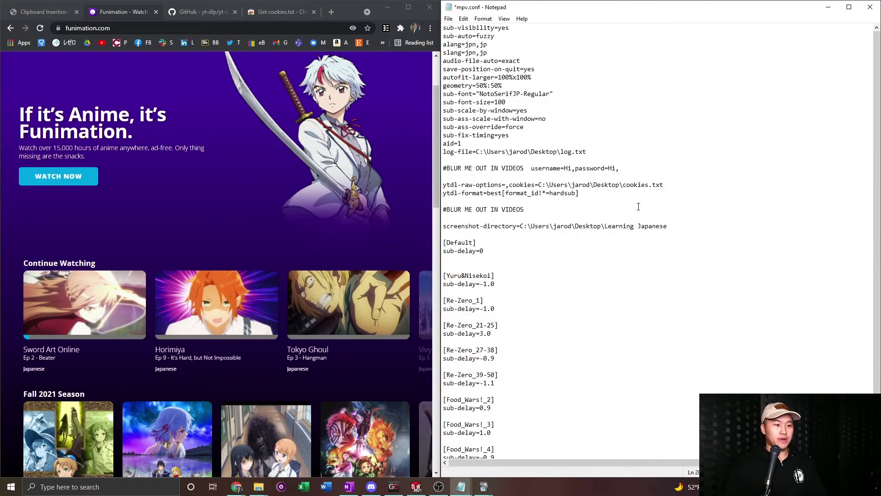
{"action": "key", "text": "ctrl+z"}
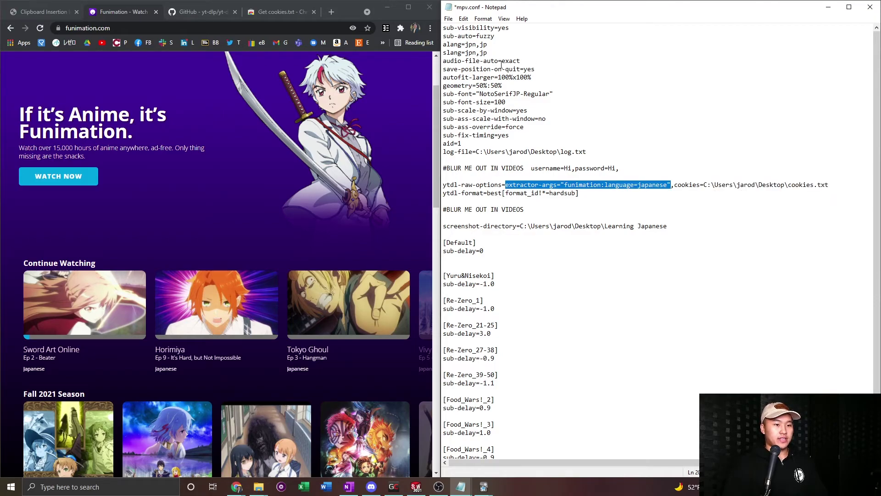
{"action": "key", "text": "Delete"}
{"action": "key", "text": "Delete"}
{"action": "key", "text": "ctrl+s"}
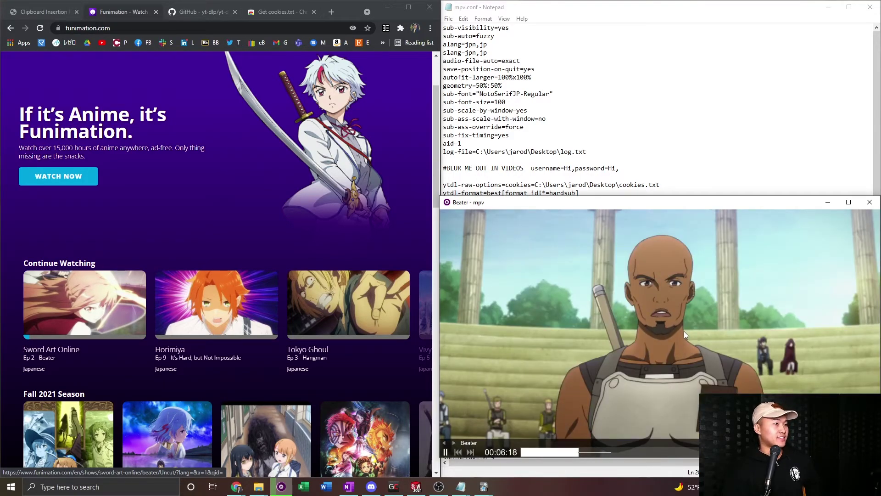
{"action": "key", "text": "q"}
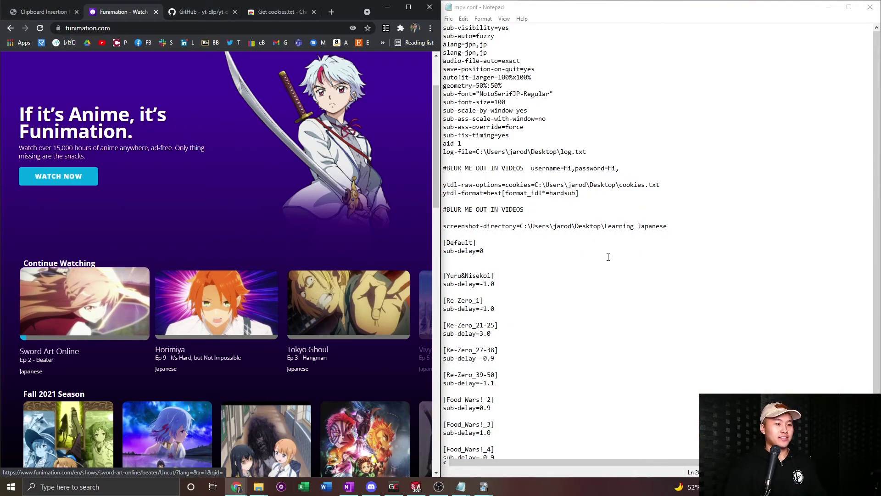
Restore extractor-args="funimation:language=japanese", before the cookies argument in ytdl-raw-options and open mpv again
{"action": "key", "text": "alt+Tab"}
{"action": "type", "text": "extractor-args=\"funimation:language=japanese\","}
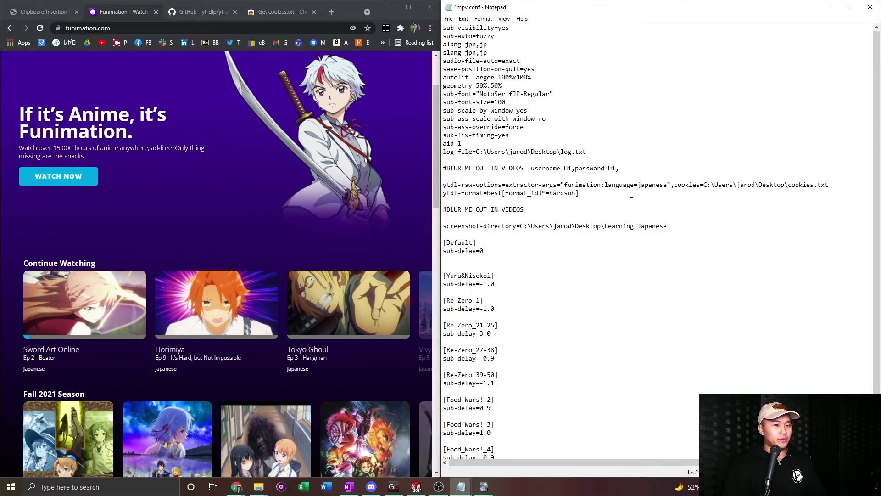
{"action": "left_click", "coordinate": [282, 486]}
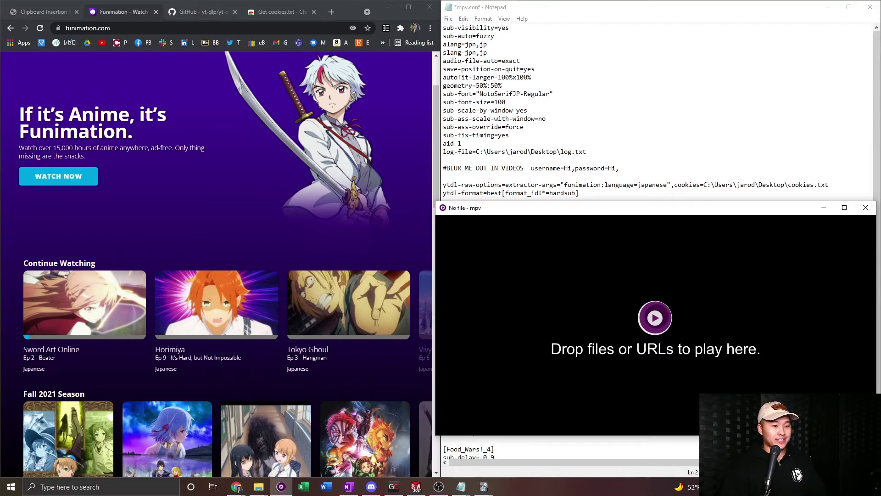
Open the mpv console, submit "asdljkasd" and "asd" as test commands, and close the player
{"action": "key", "text": "grave"}
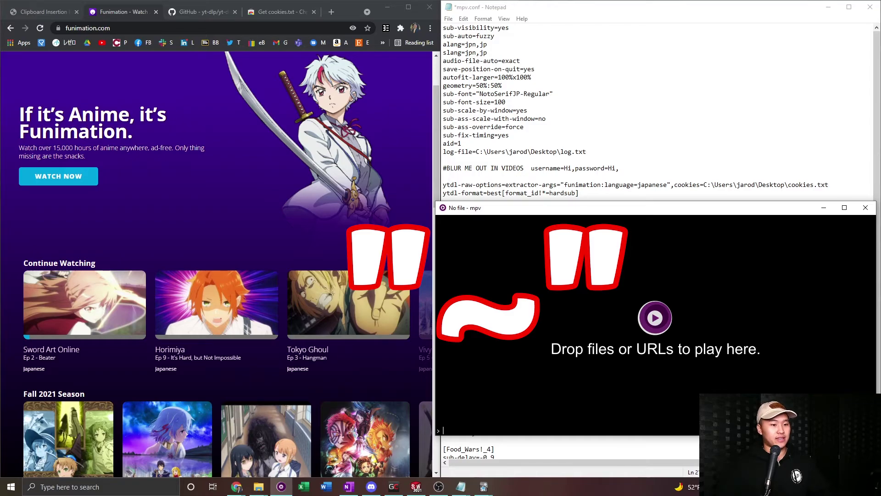
{"action": "type", "text": "asdljkasd"}
{"action": "key", "text": "Return"}
{"action": "type", "text": "asd"}
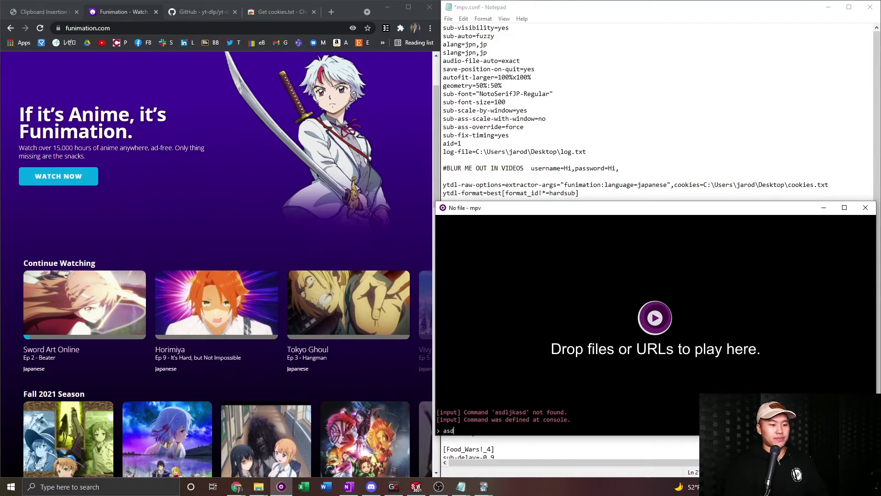
{"action": "key", "text": "Return"}
{"action": "type", "text": "asd"}
{"action": "key", "text": "Return"}
{"action": "type", "text": "asd"}
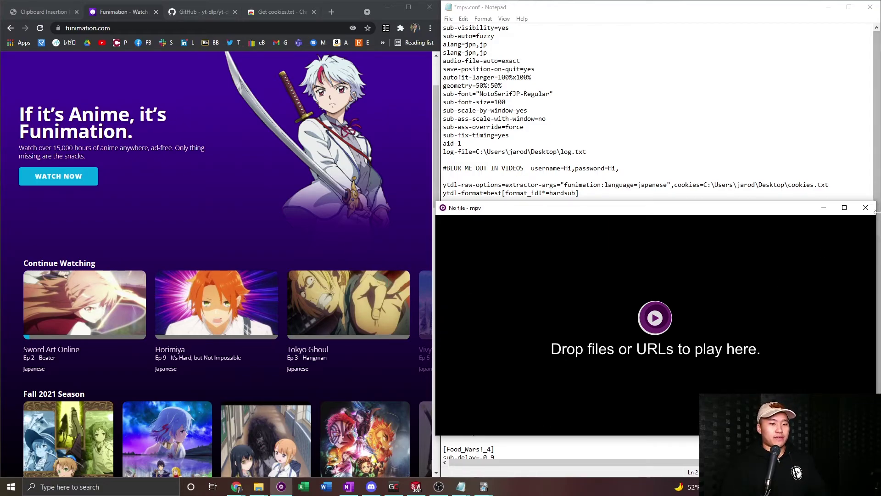
{"action": "left_click", "coordinate": [865, 207]}
{"action": "left_click", "coordinate": [281, 486]}
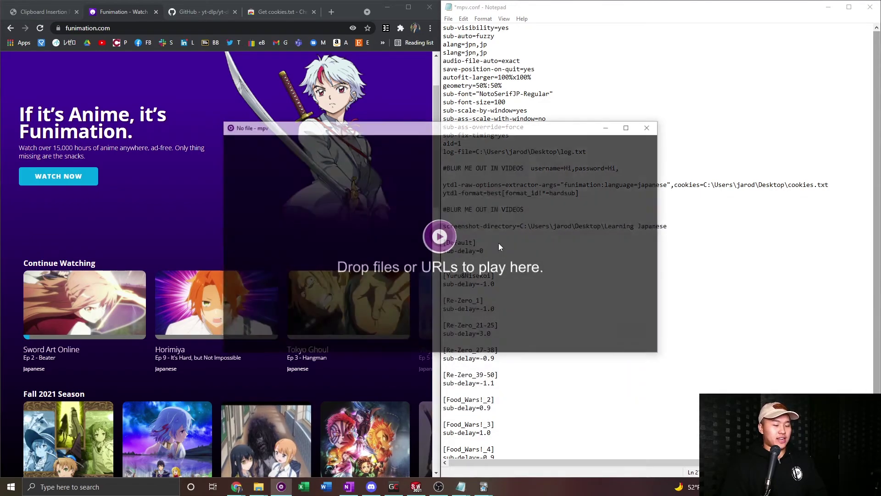
{"action": "left_click_drag", "start_coordinate": [586, 243], "coordinate": [712, 309]}
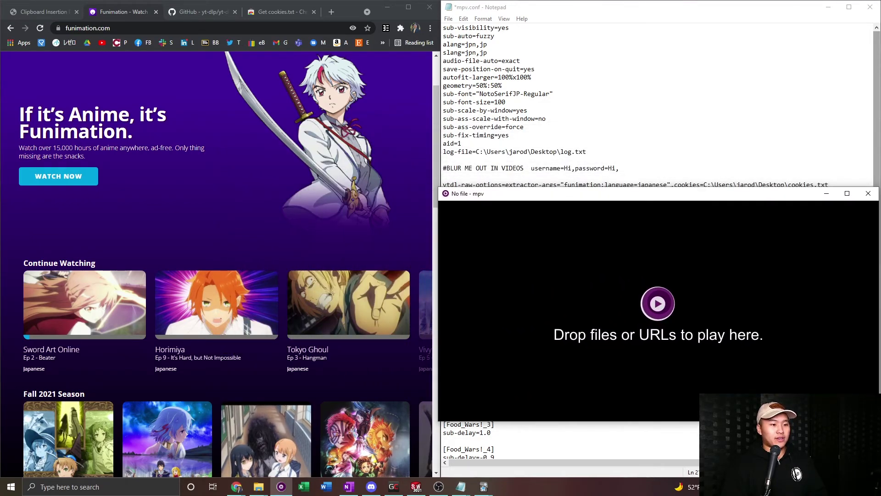
{"action": "key", "text": "q"}
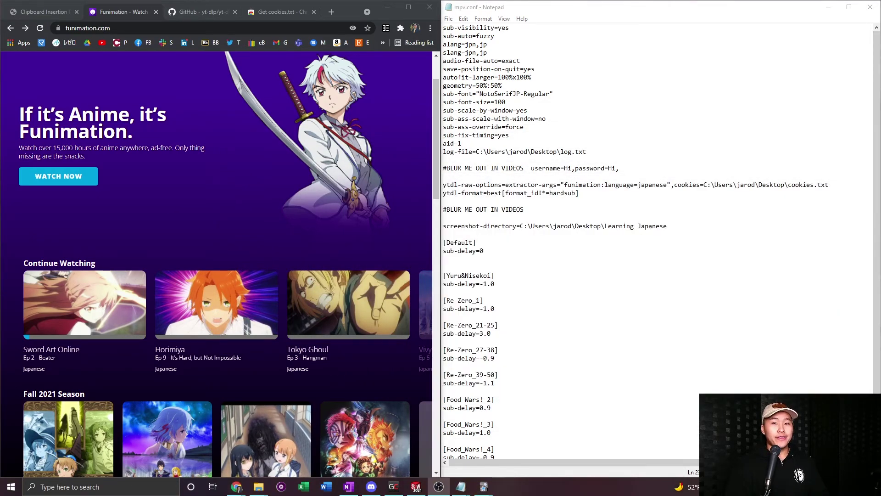
Launch mpv beside the Funimation page and load the Horimiya episode "It's Hard, but Not Impossible" from its page link
{"action": "left_click", "coordinate": [281, 488]}
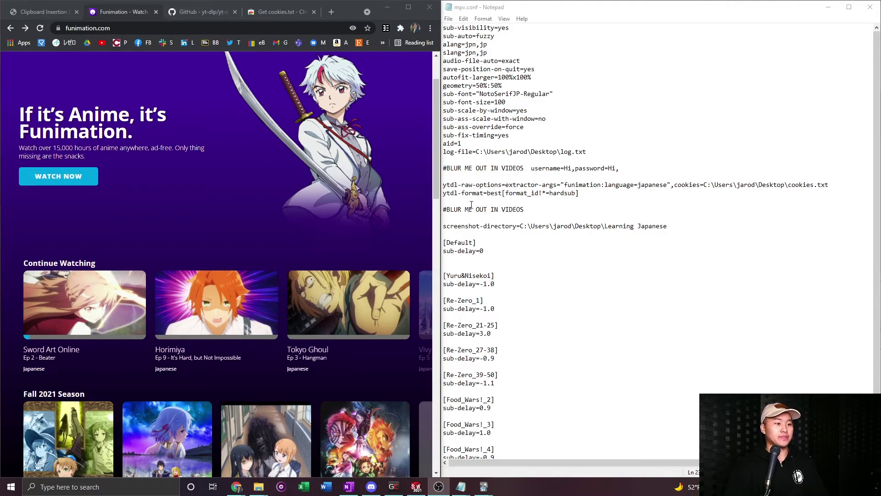
{"action": "left_click_drag", "start_coordinate": [337, 266], "coordinate": [549, 359]}
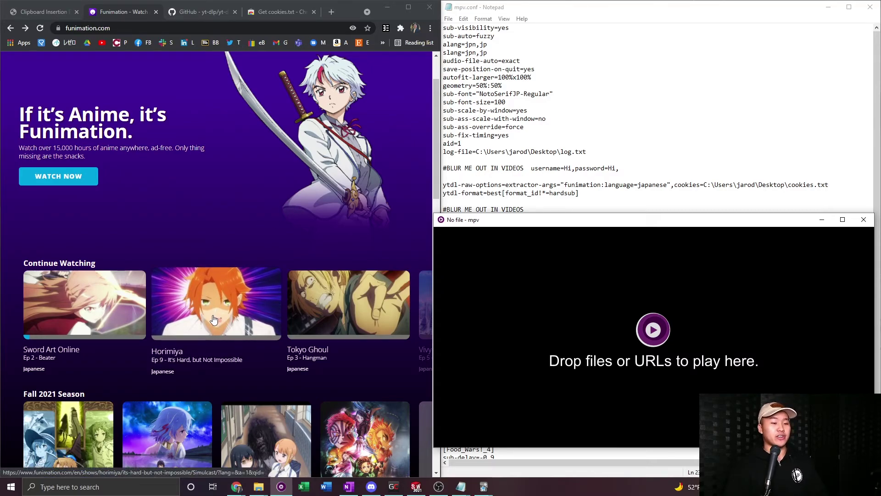
{"action": "left_click_drag", "start_coordinate": [168, 323], "coordinate": [652, 330]}
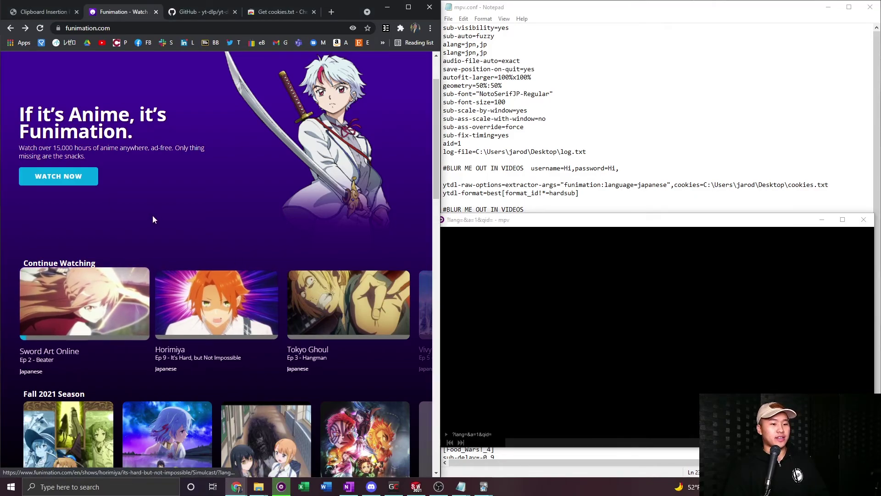
Open the Sword Art Online episode "Beater" on Funimation and mute its playback in the browser
{"action": "left_click", "coordinate": [54, 358]}
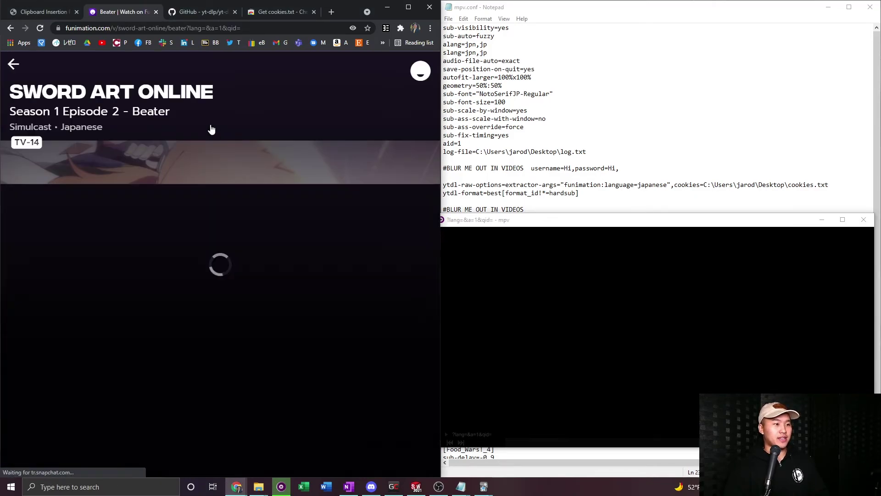
{"action": "left_click", "coordinate": [216, 262]}
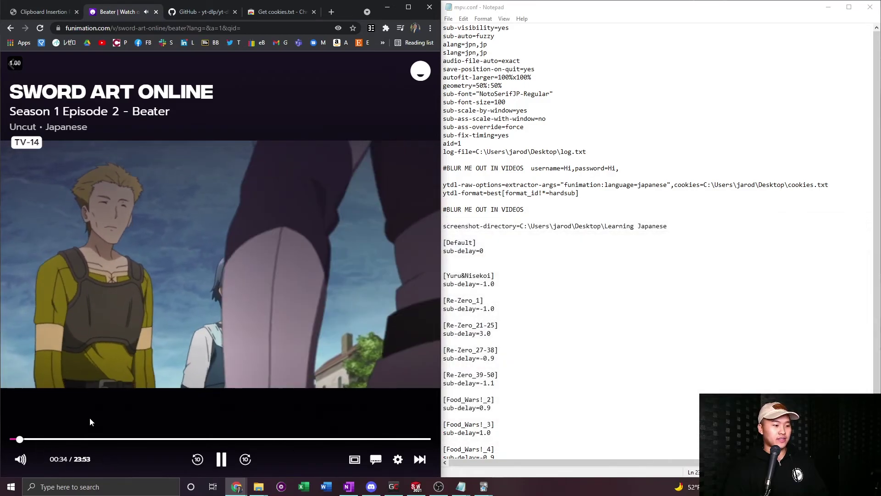
{"action": "left_click", "coordinate": [28, 462]}
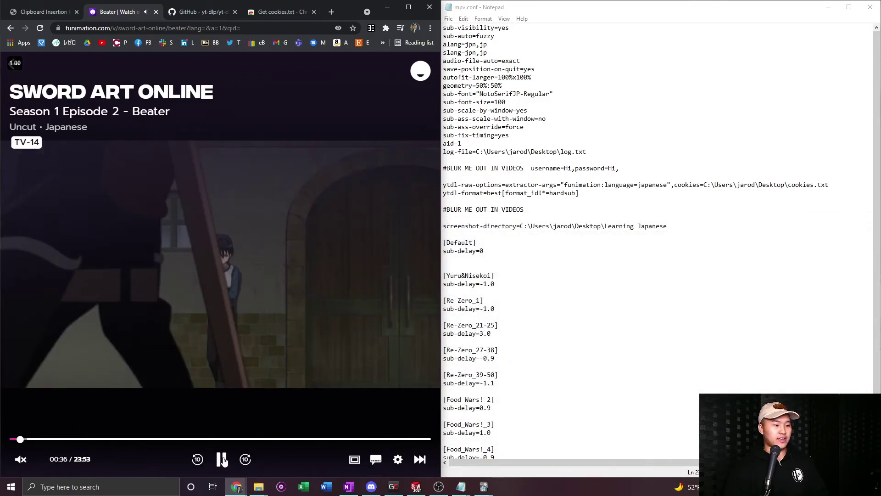
{"action": "key", "text": "space"}
{"action": "left_click", "coordinate": [221, 459]}
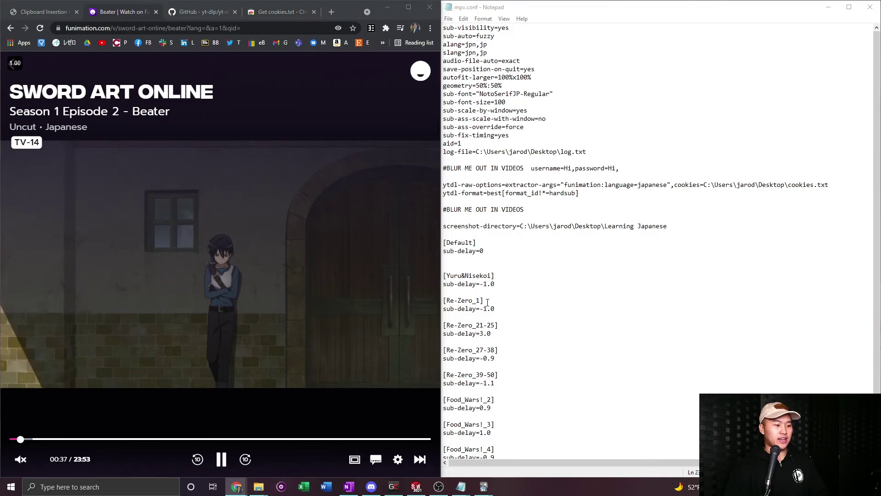
Select the "Beater" episode's page address and return to the Sword Art Online show page after dismissing the playback speed overlay
{"action": "left_click", "coordinate": [143, 29]}
{"action": "left_click_drag", "start_coordinate": [143, 29], "coordinate": [643, 253]}
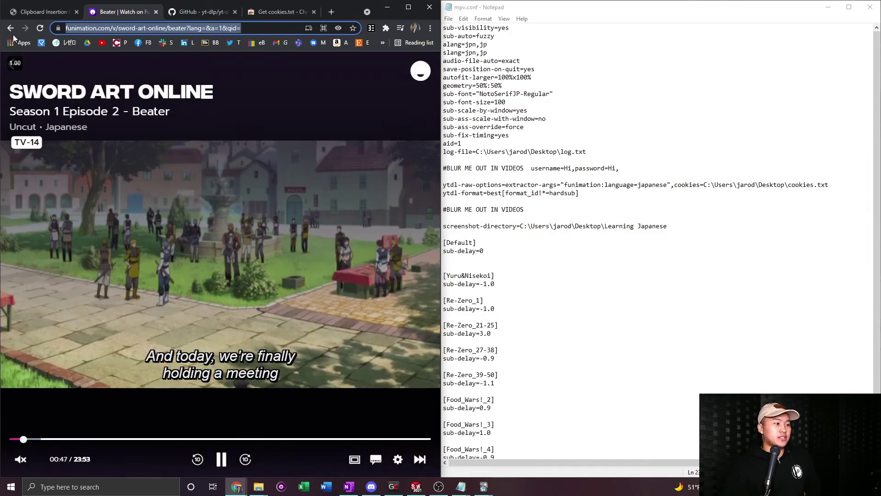
{"action": "mouse_move", "coordinate": [23, 67]}
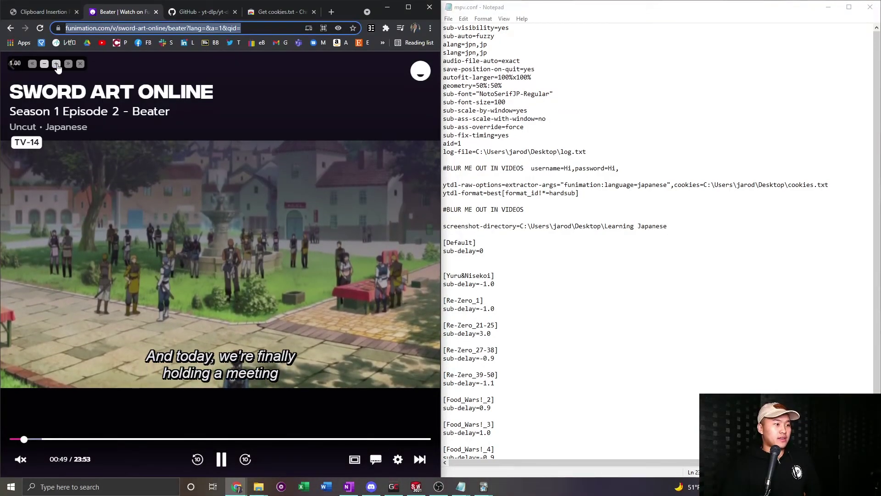
{"action": "left_click", "coordinate": [77, 68]}
{"action": "left_click", "coordinate": [77, 66]}
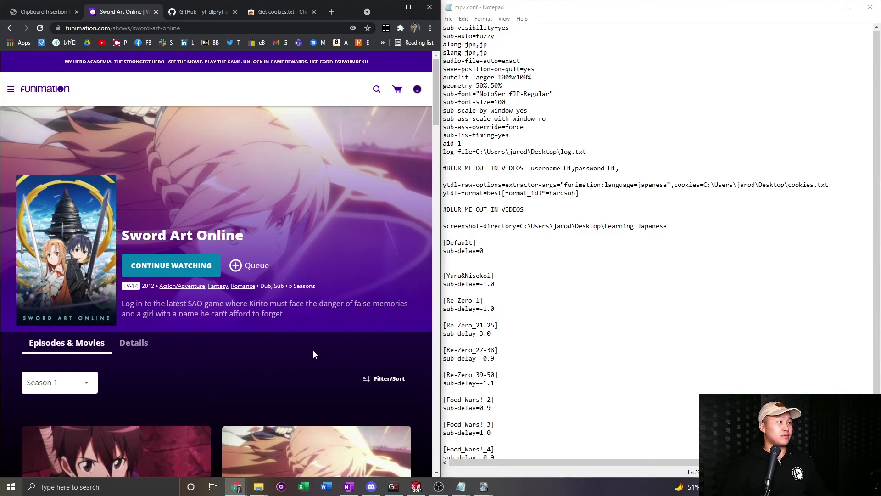
Launch mpv beside the Sword Art Online show page
{"action": "left_click", "coordinate": [287, 489]}
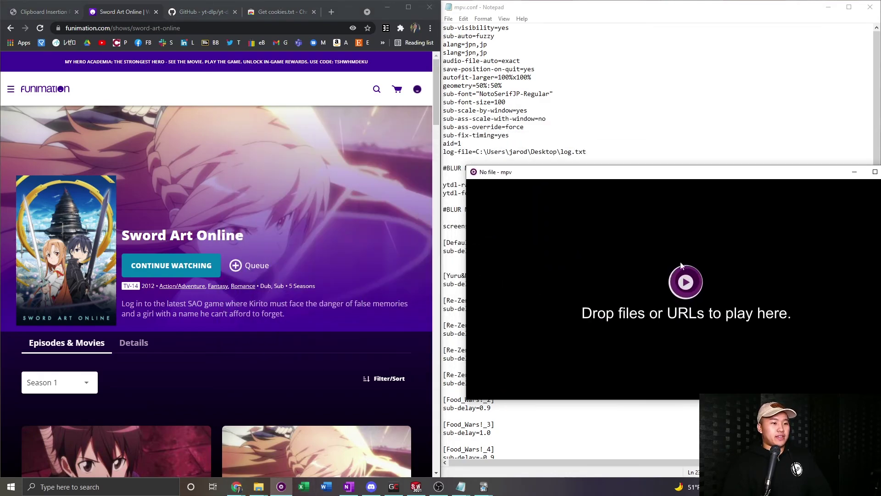